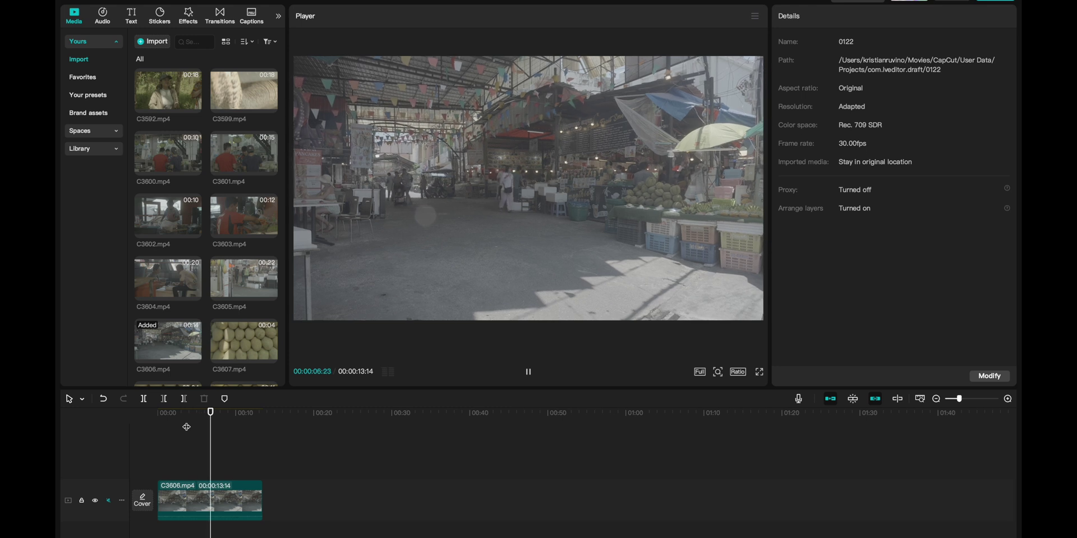
Stop playback and select the market clip on the timeline around 4 seconds
click(177, 415)
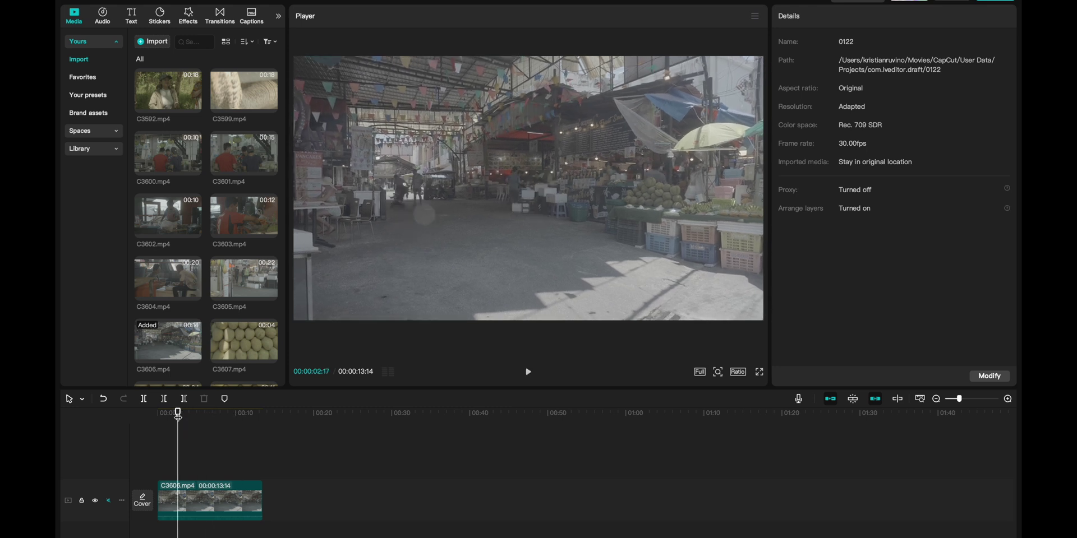
click(197, 499)
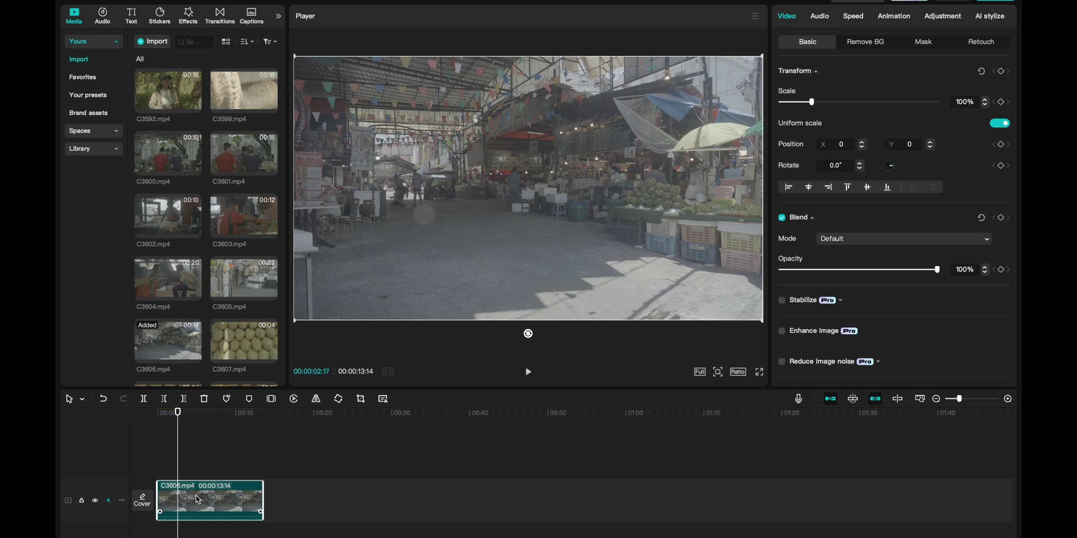
click(197, 499)
Open the Adjustment assets and list the imported LUT files under Yours
click(278, 16)
click(252, 17)
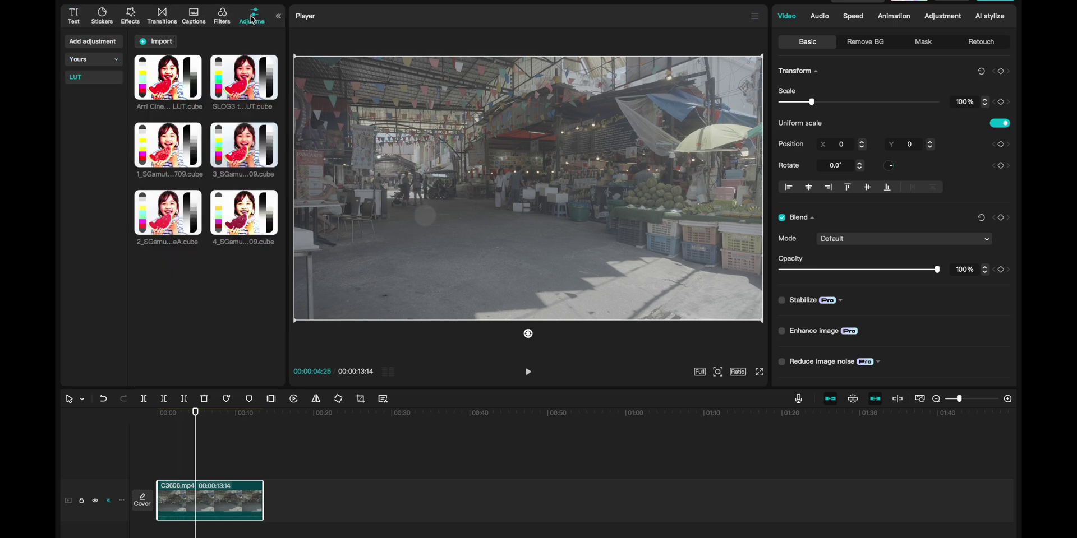
click(93, 41)
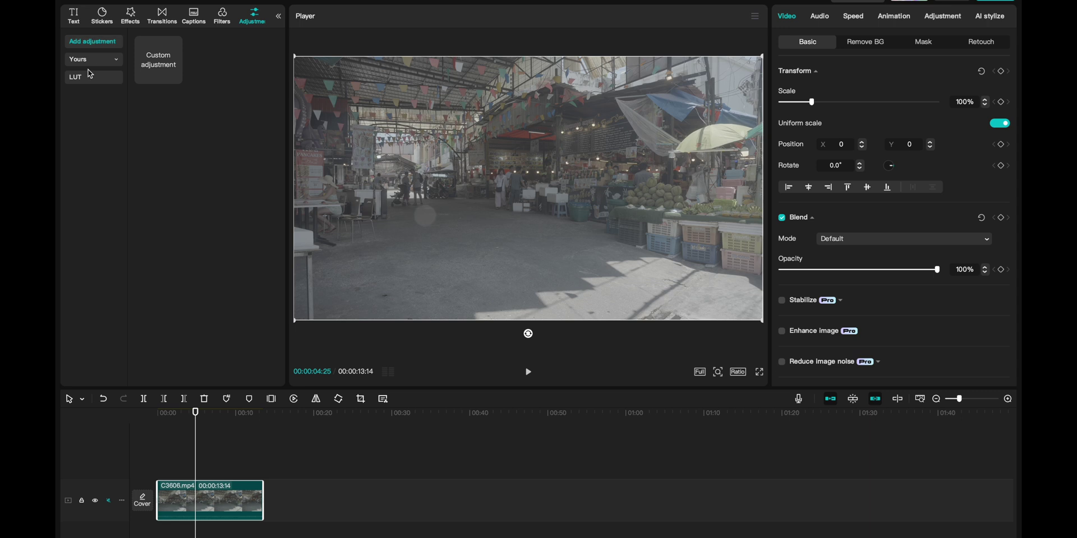
click(90, 74)
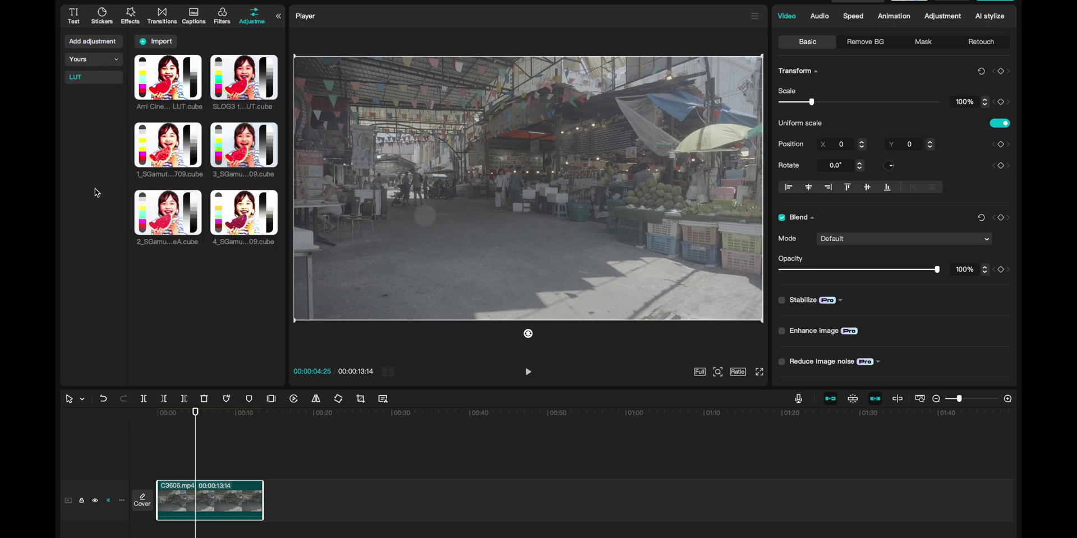
mouse_move(180, 161)
mouse_move(241, 86)
mouse_move(191, 217)
Place the 1_SGamut3CineSLog3_To_LC-709 LUT as a layer above the clip and preview it full-screen
click(168, 159)
drag(168, 160, 259, 470)
click(178, 442)
click(202, 440)
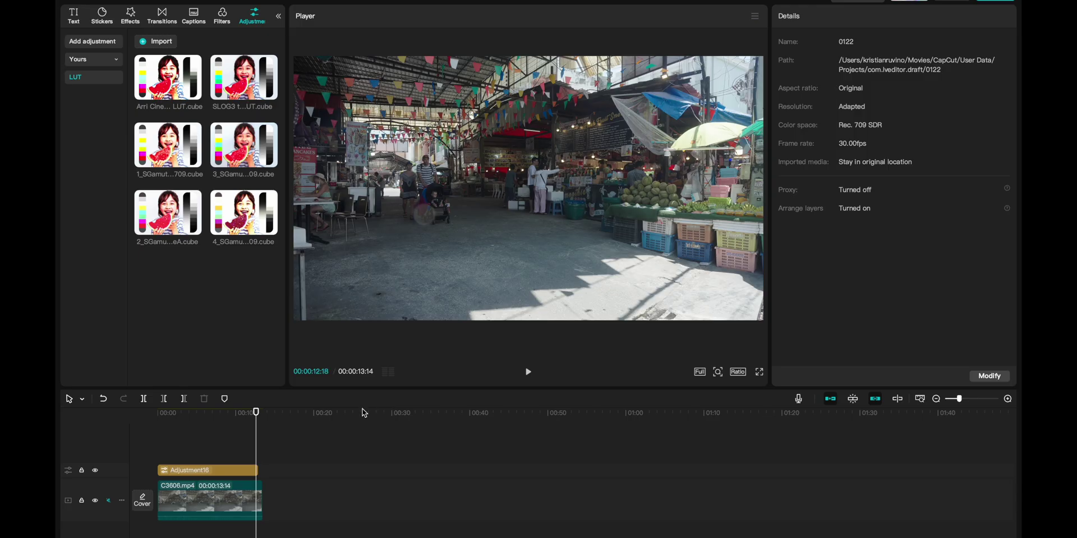
key(ctrl+shift+f)
key(Escape)
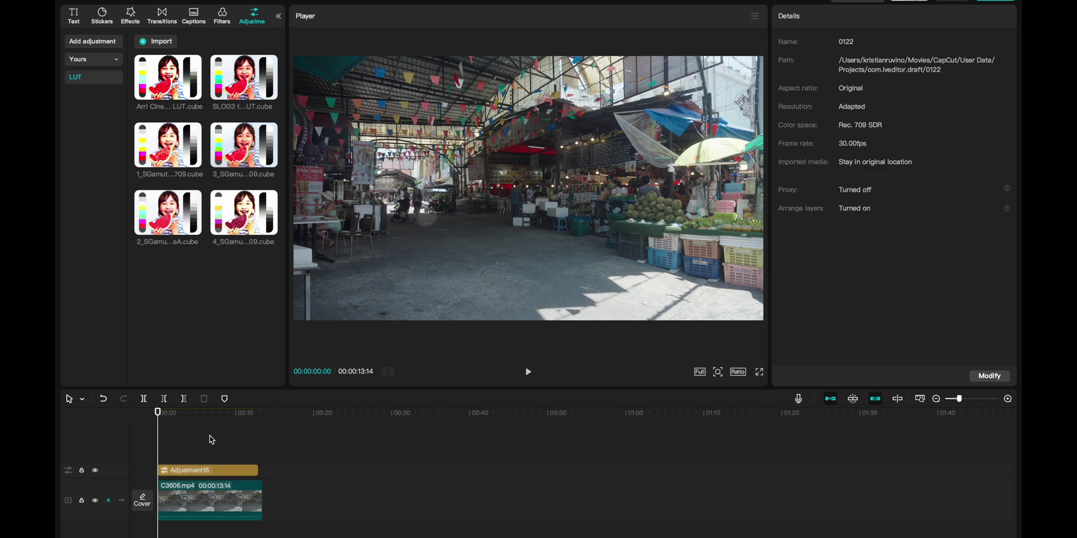
Add a blank custom adjustment layer above the LUT layer at the 5-second mark
click(255, 470)
click(197, 412)
click(98, 46)
drag(169, 71, 158, 458)
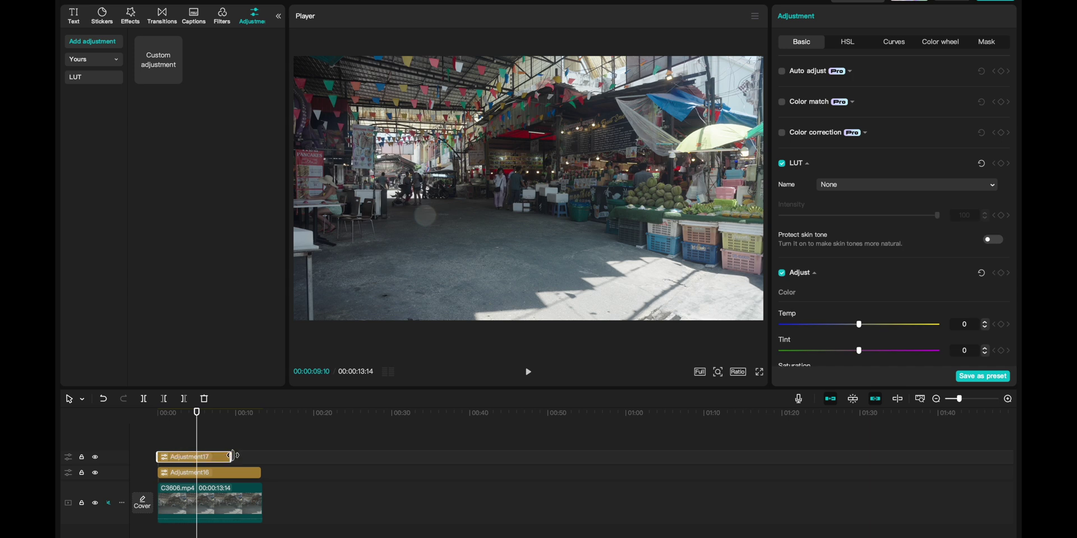
click(159, 449)
click(190, 459)
Check the LUT layer's settings, then add and select an extra blank adjustment layer on top
click(193, 476)
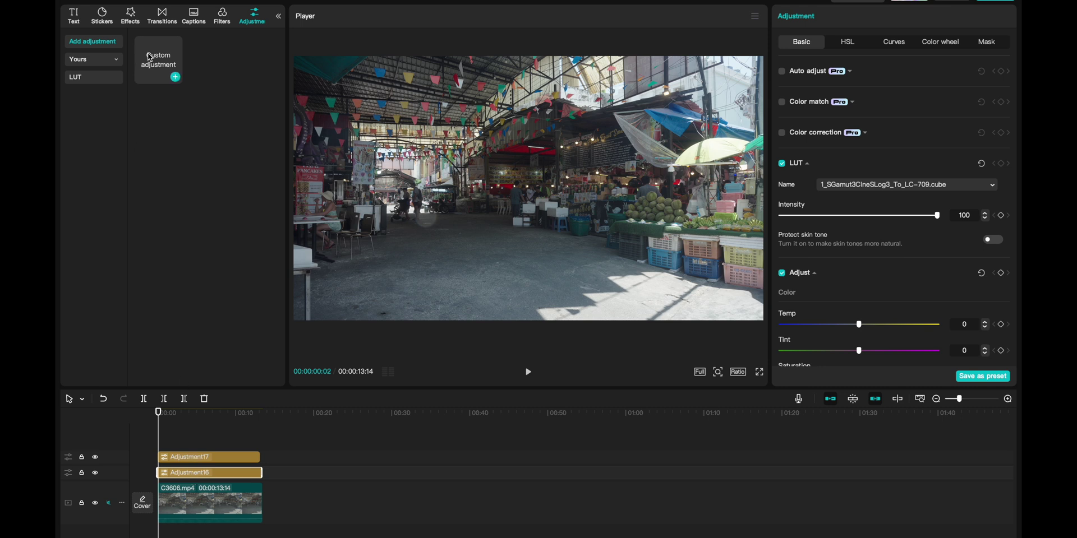
drag(168, 71, 179, 455)
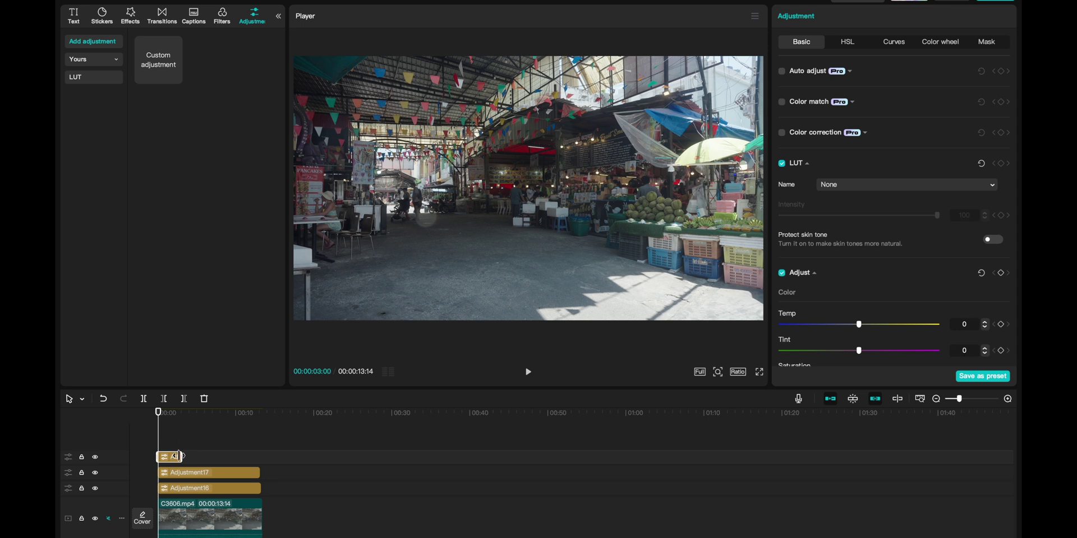
click(186, 489)
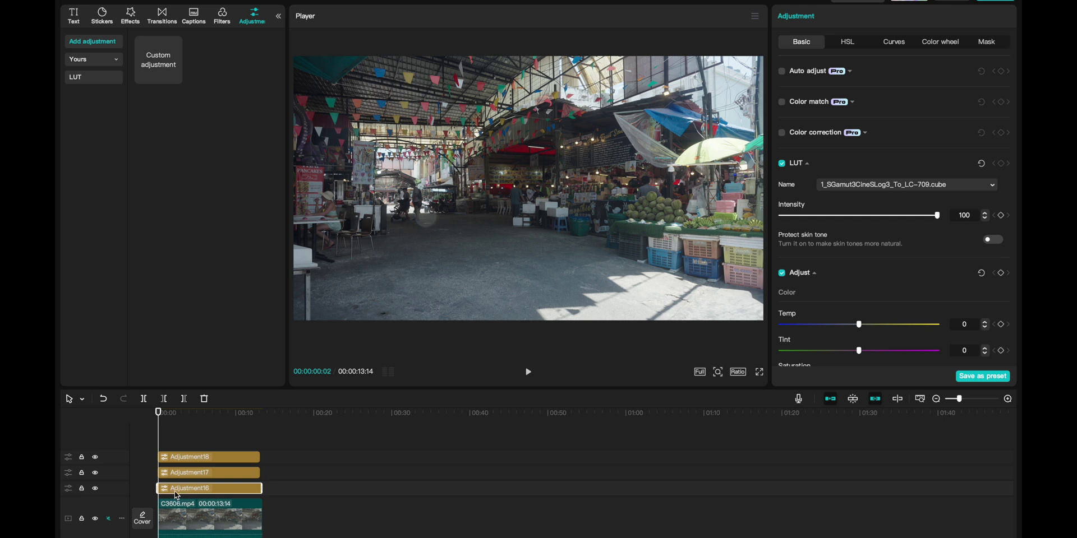
click(200, 461)
Delete the extra Adjustment18 layer and warm Adjustment17 to Temp 27
key(Delete)
click(186, 461)
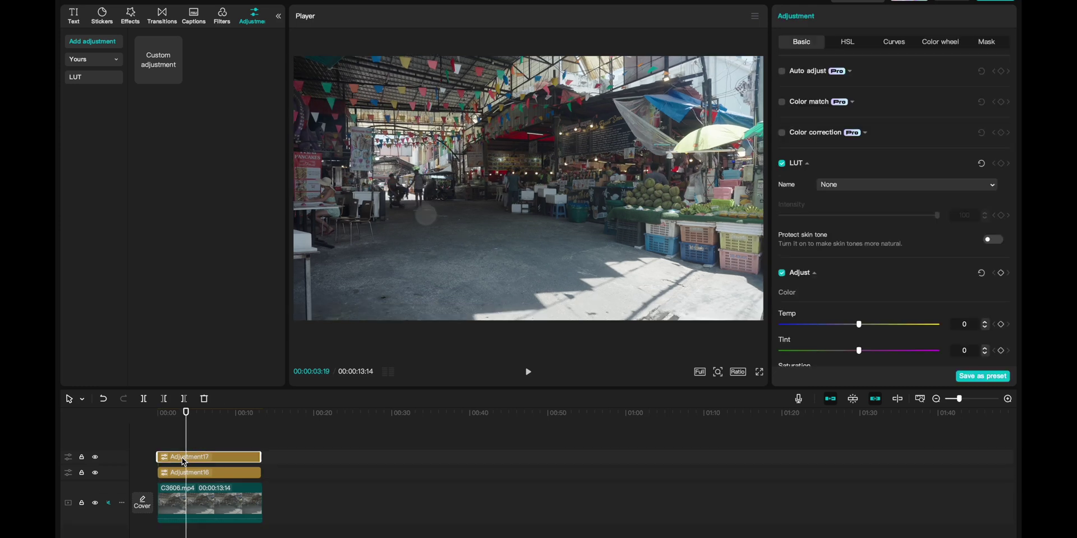
scroll(820, 165, down, 3)
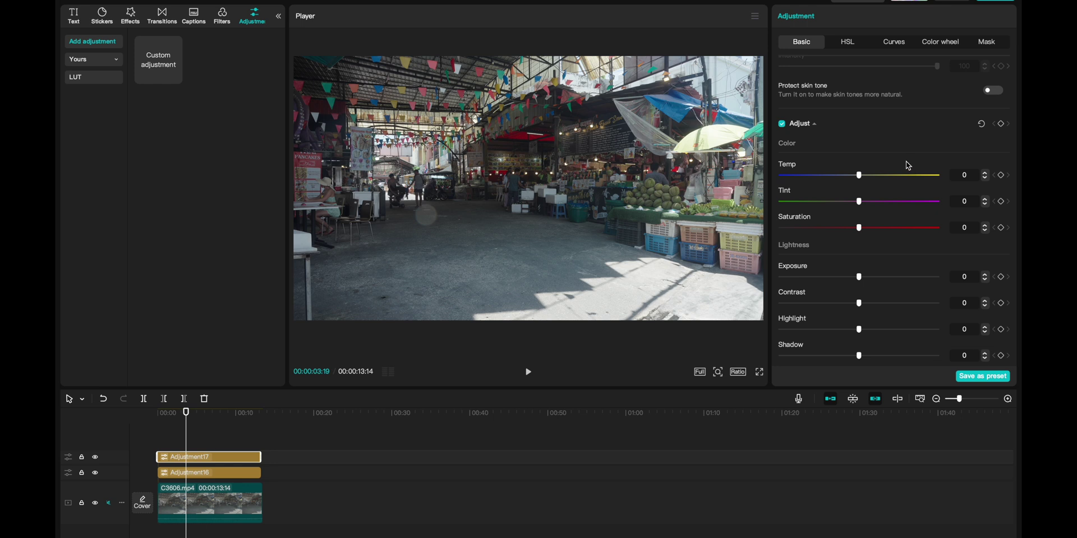
drag(861, 177, 893, 181)
Raise Adjustment17's contrast to 11 and lower its shadows to -4
drag(859, 304, 873, 304)
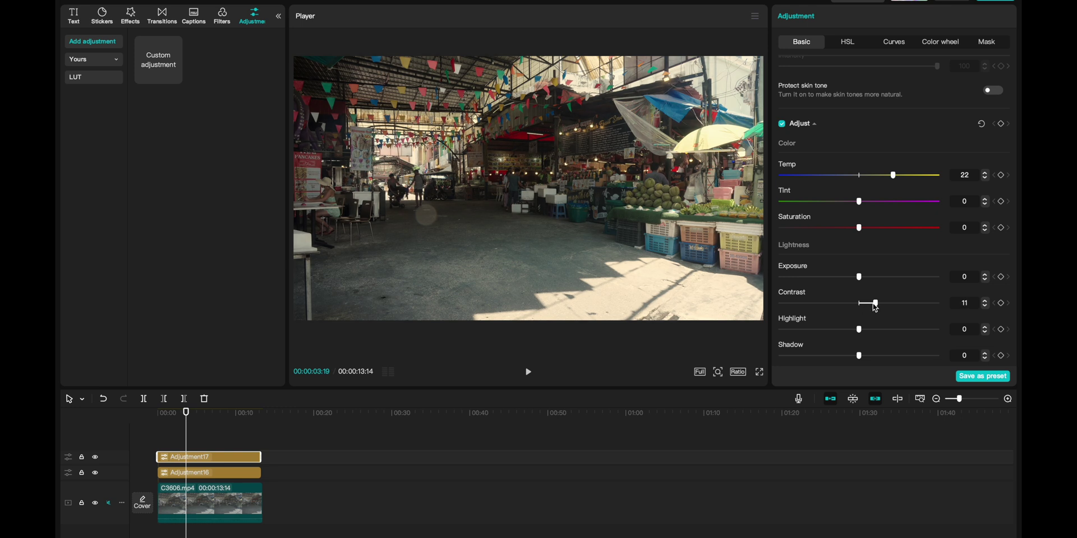
scroll(874, 307, down, 2)
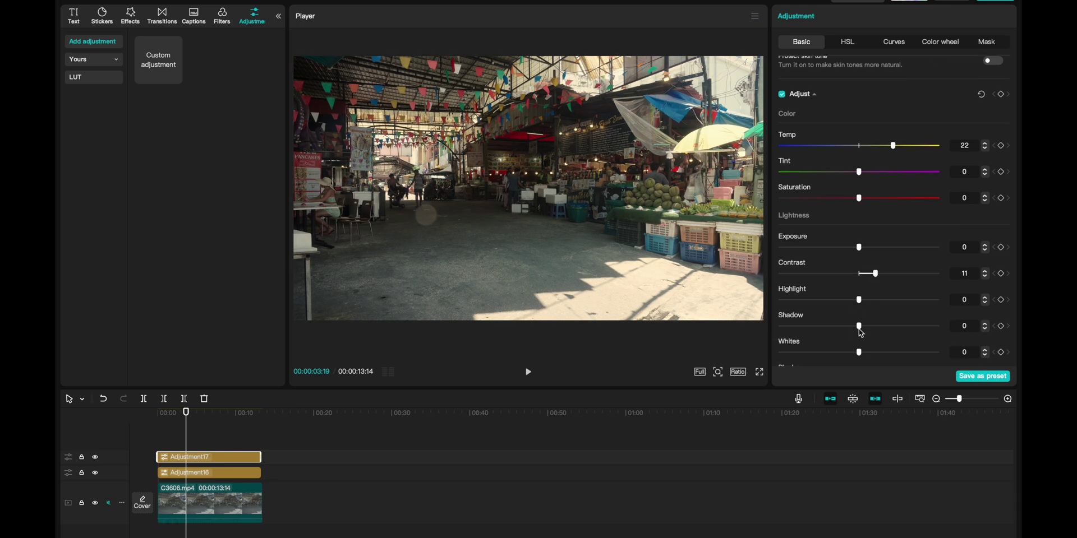
scroll(822, 322, down, 1)
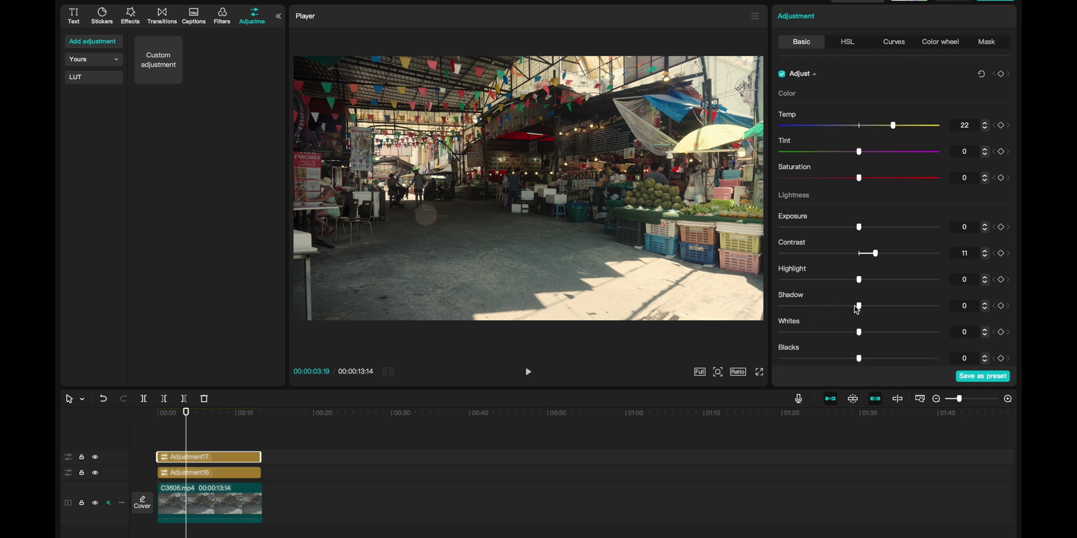
drag(851, 306, 847, 307)
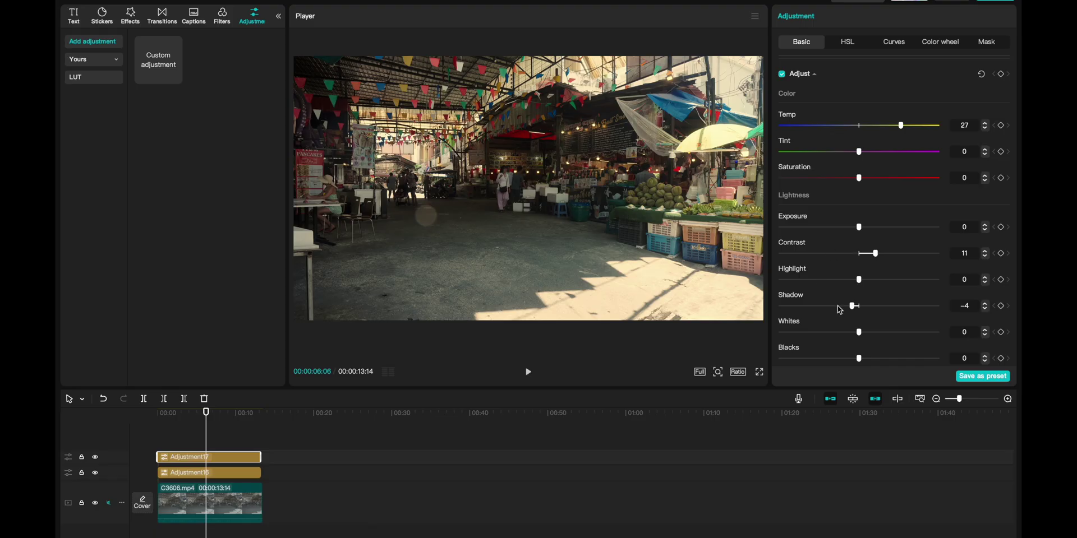
Try Blacks values of 23 and 2, then undo the change
drag(860, 360, 862, 360)
click(863, 360)
click(964, 359)
text(23)
key(Return)
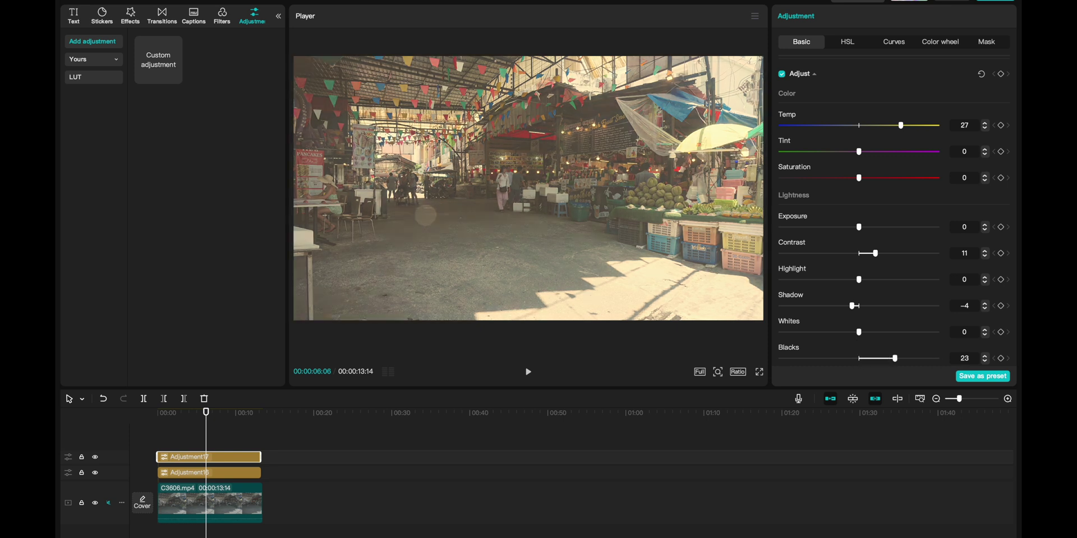
text(2)
key(Return)
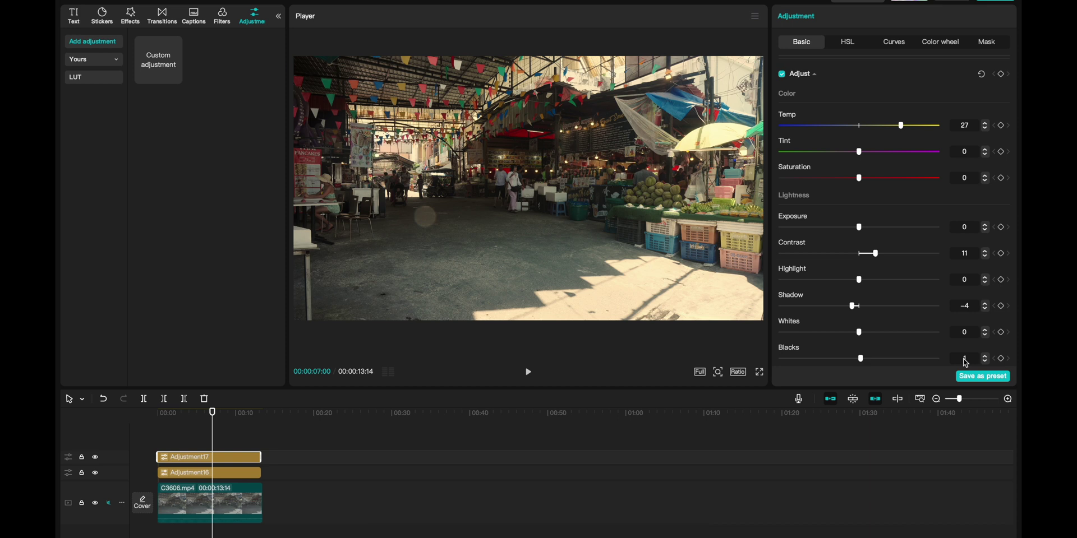
key(ctrl+z)
Reset Blacks to 0, then raise Temp to 31 and Saturation to 6
click(965, 360)
text(0)
key(Return)
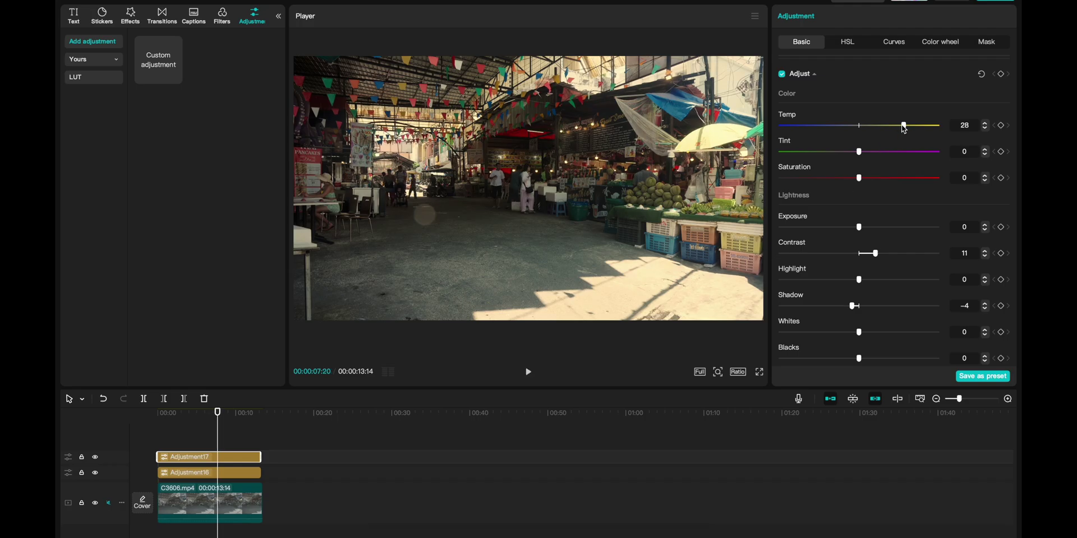
drag(904, 128, 907, 128)
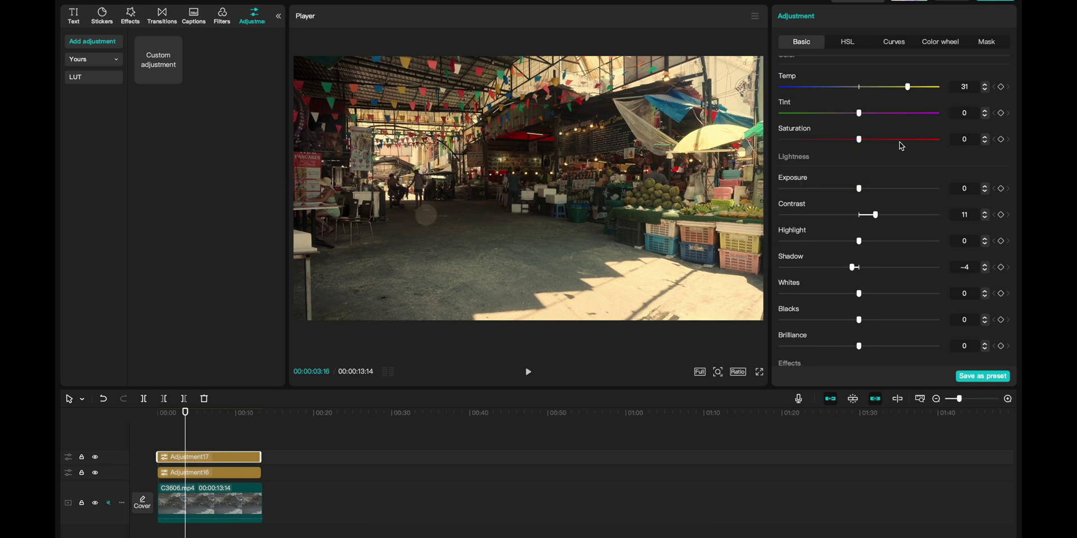
drag(859, 140, 867, 143)
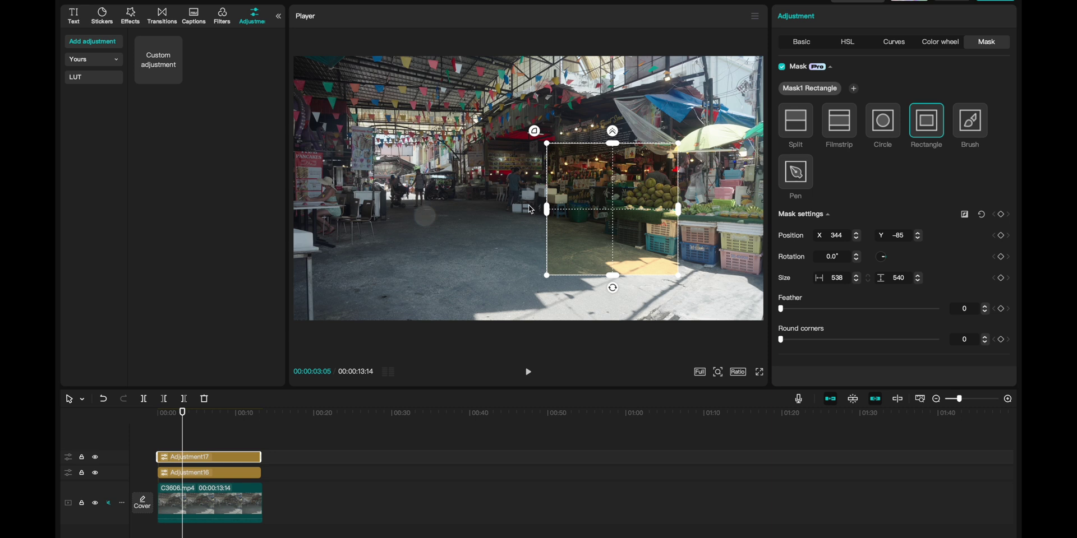
Shift the rectangle mask left and enlarge it to 1327 × 1333 over most of the frame
drag(561, 193, 351, 185)
drag(411, 272, 572, 218)
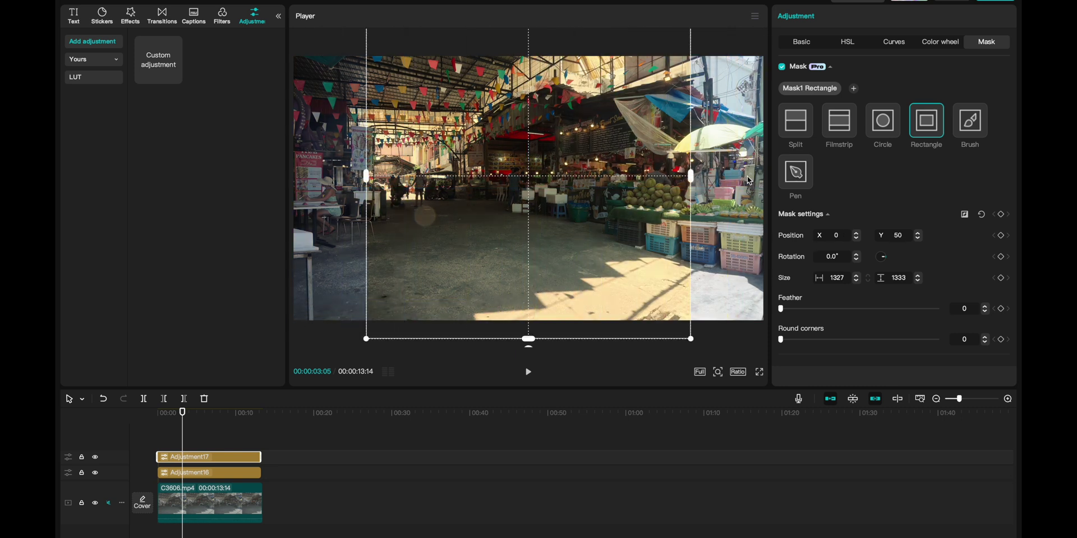
Undo the mask resize and switch off both grading layers to view the original footage
key(ctrl+z)
key(ctrl+z)
key(ctrl+z)
key(ctrl+z)
key(ctrl+z)
shift+click(217, 475)
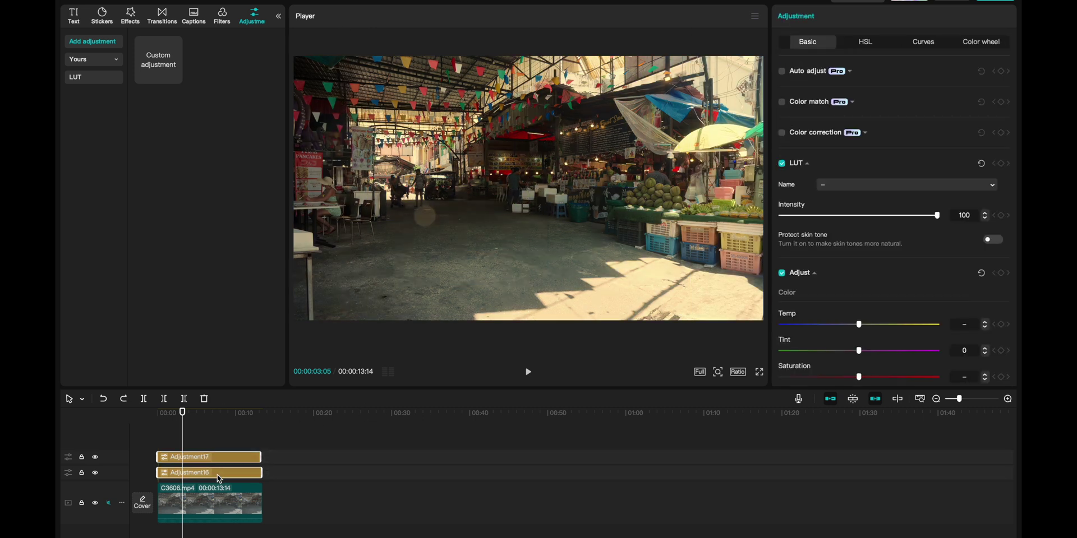
key(v)
key(v)
key(v)
key(v)
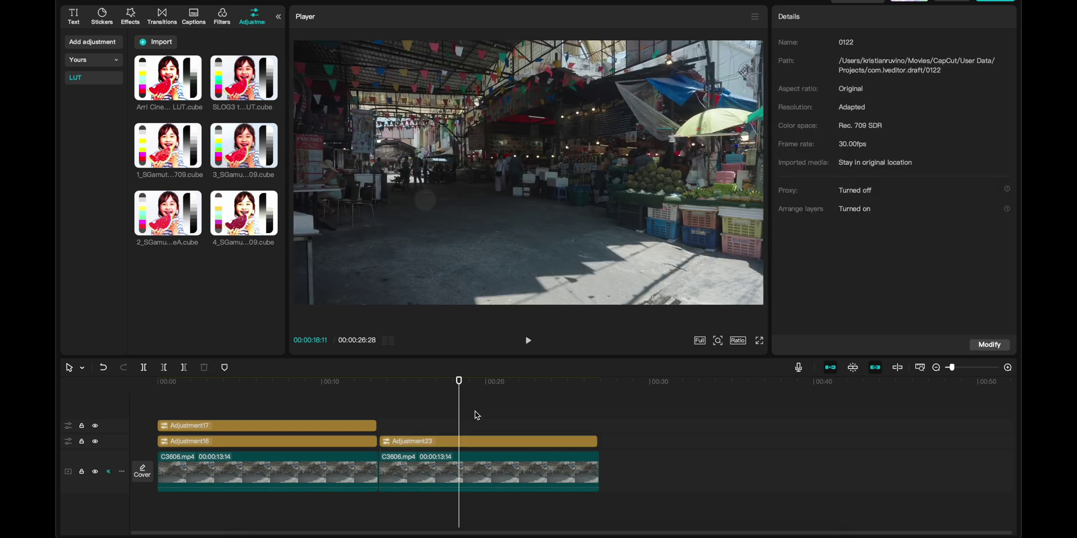
click(476, 414)
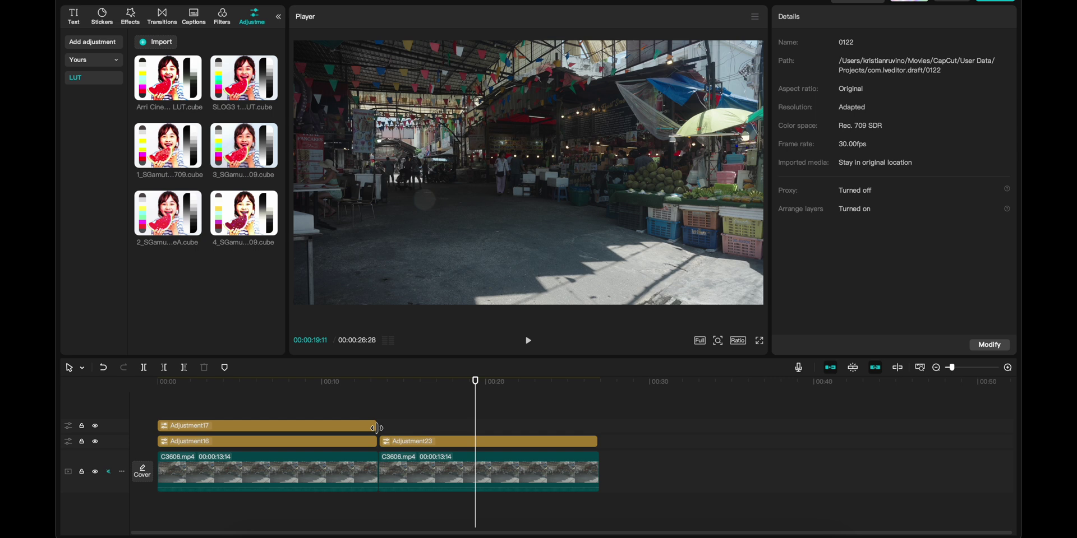
Add blank adjustment layer Adjustment24 over the second clip and warm it to Temp 30
click(91, 41)
drag(141, 47, 596, 425)
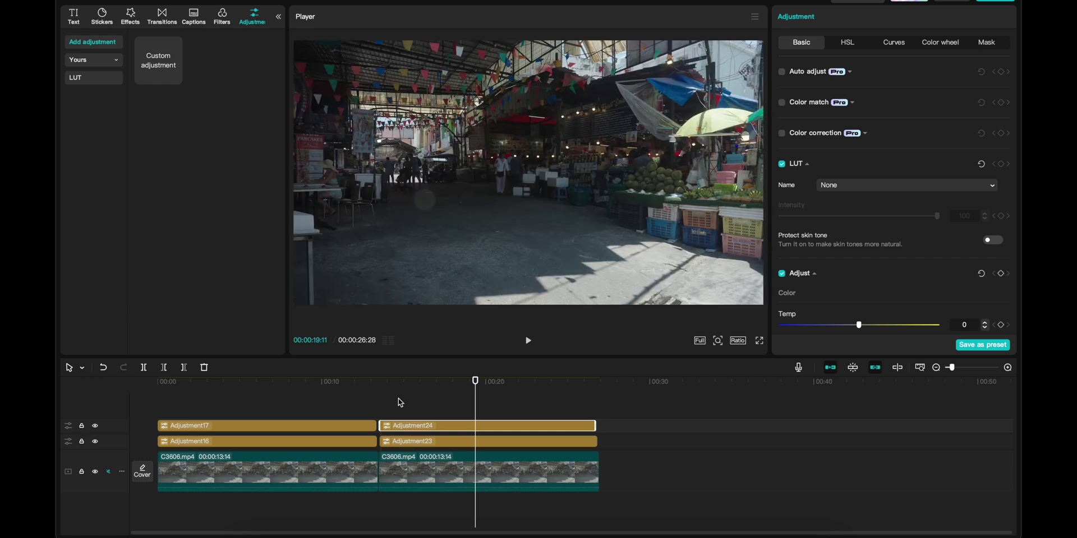
click(275, 387)
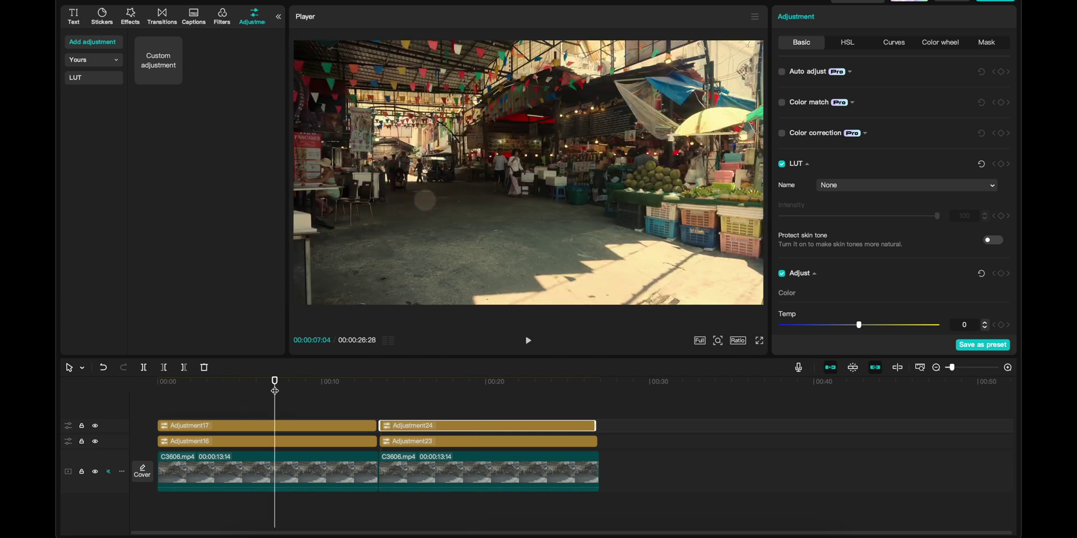
click(415, 397)
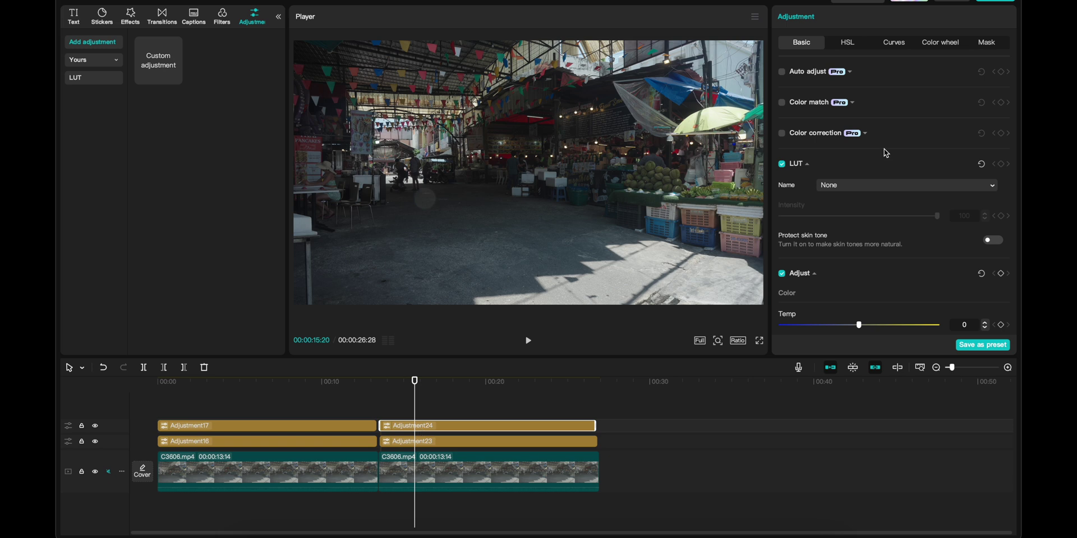
scroll(855, 203, down, 2)
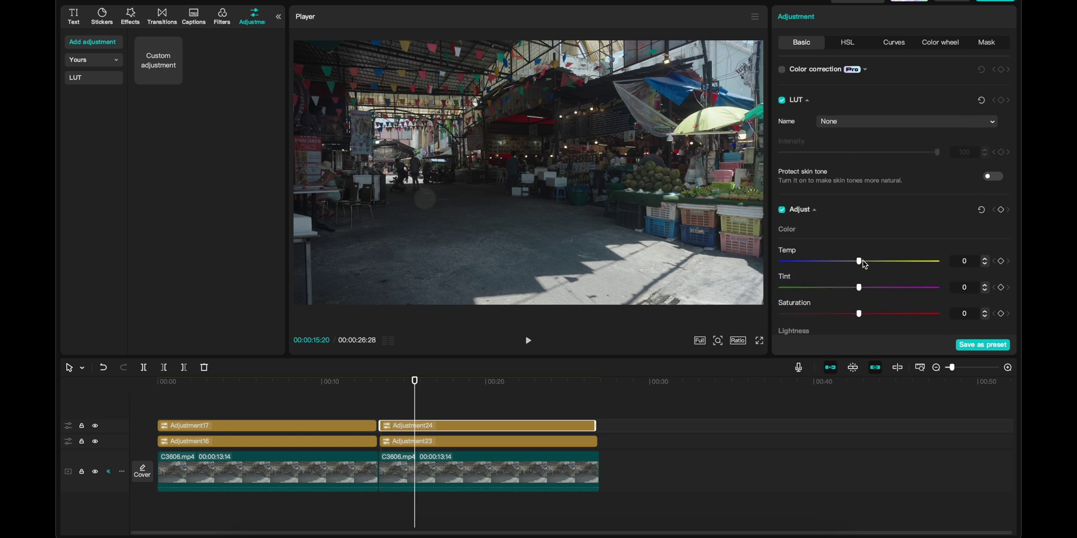
drag(865, 263, 903, 267)
Set Exposure 11, Contrast 10, Shadow 13 and Whites 12 on Adjustment24
scroll(905, 267, down, 3)
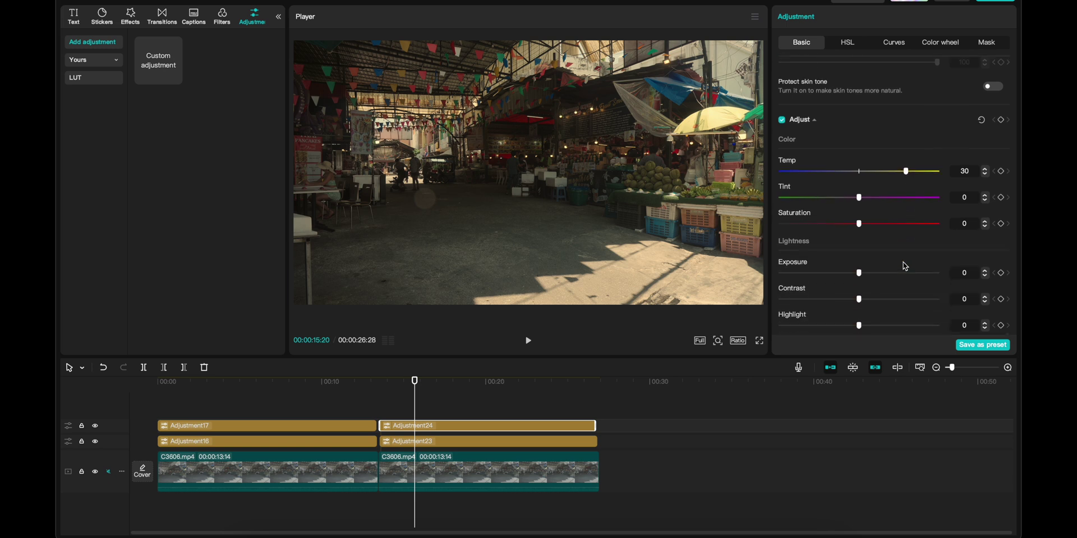
drag(859, 274, 876, 277)
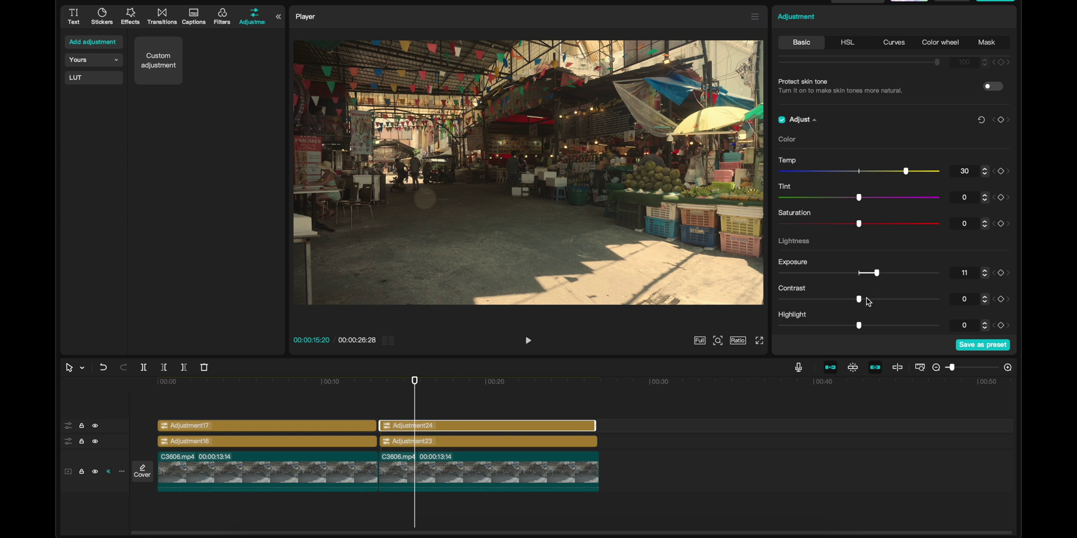
drag(859, 300, 887, 279)
scroll(875, 281, down, 3)
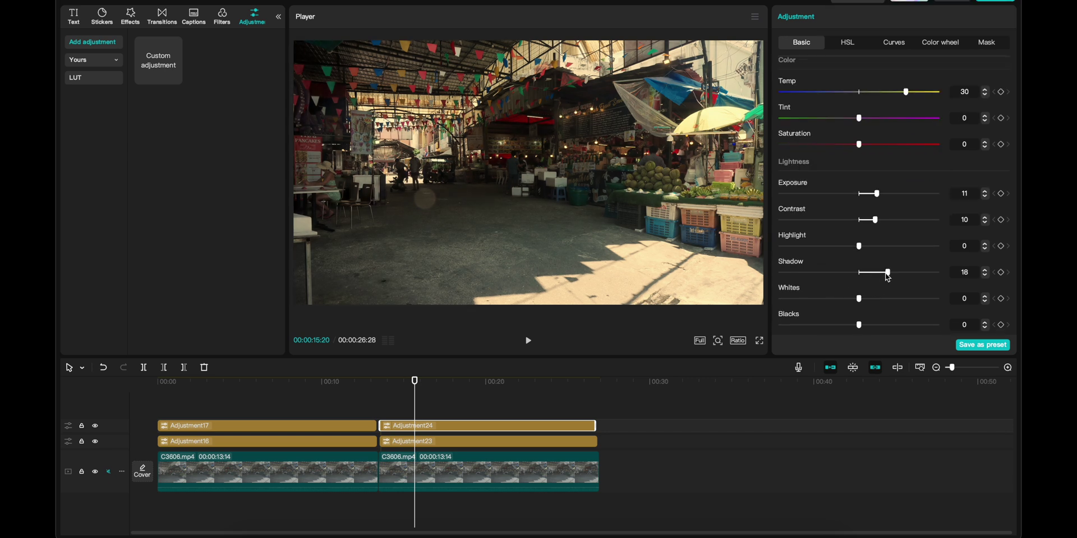
drag(885, 274, 880, 274)
drag(859, 300, 875, 303)
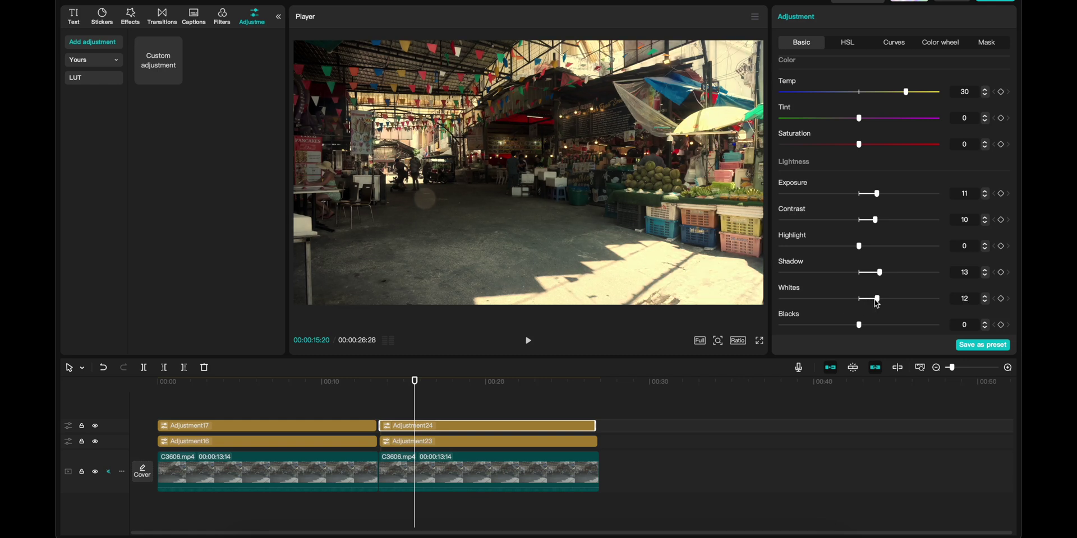
Review the grade full-screen, then set Adjustment24's Blacks to -6
key(ctrl+shift+f)
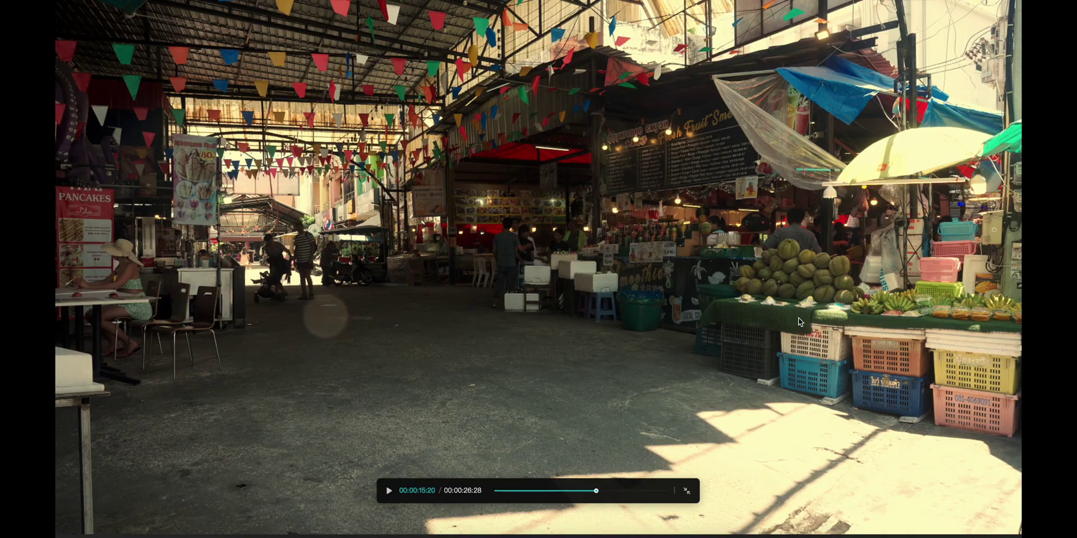
key(space)
key(Escape)
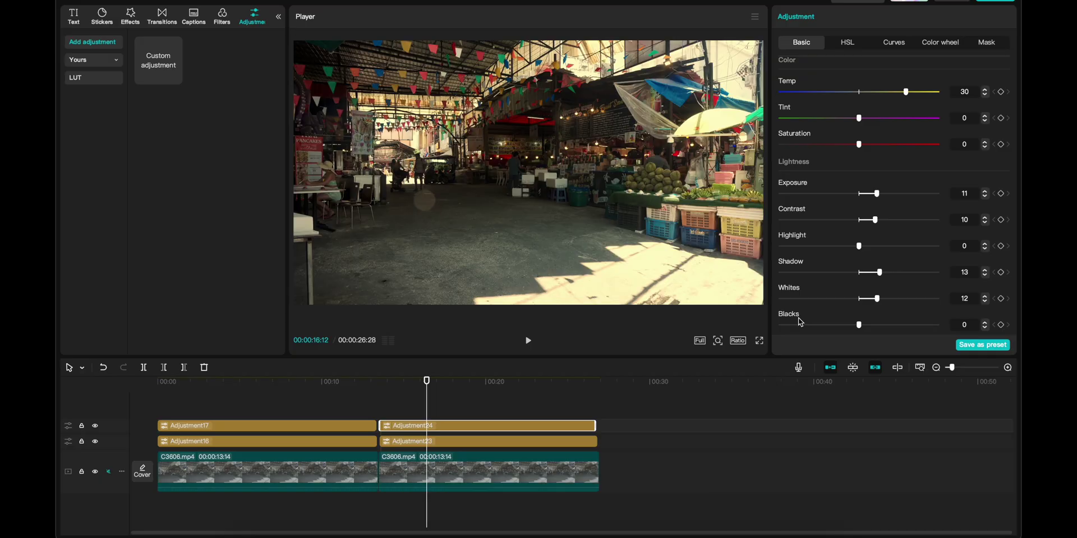
scroll(899, 261, down, 3)
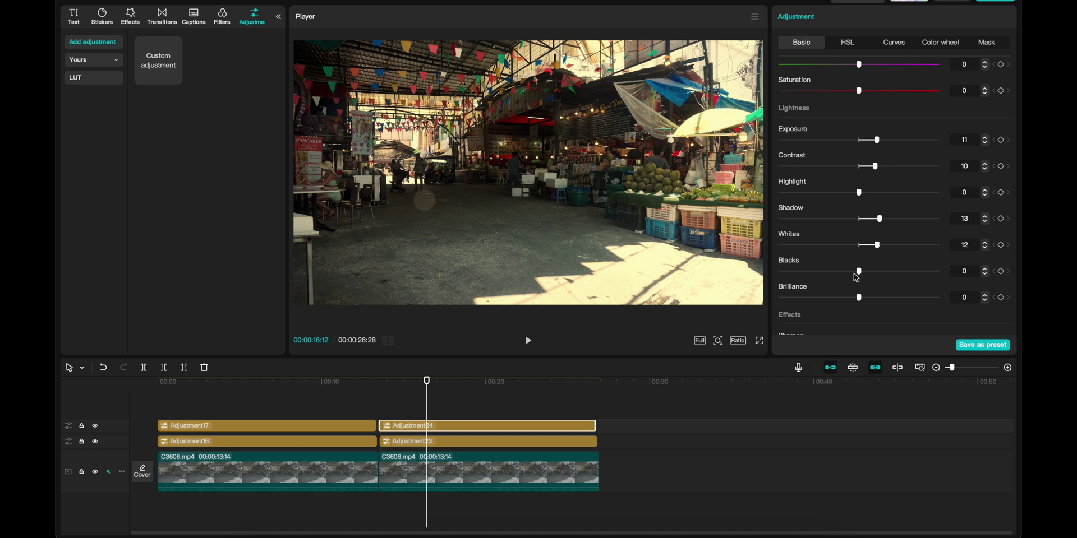
drag(854, 275, 853, 274)
drag(853, 273, 848, 276)
Check the grade full-screen again and nudge Temp up to 32
key(ctrl+shift+f)
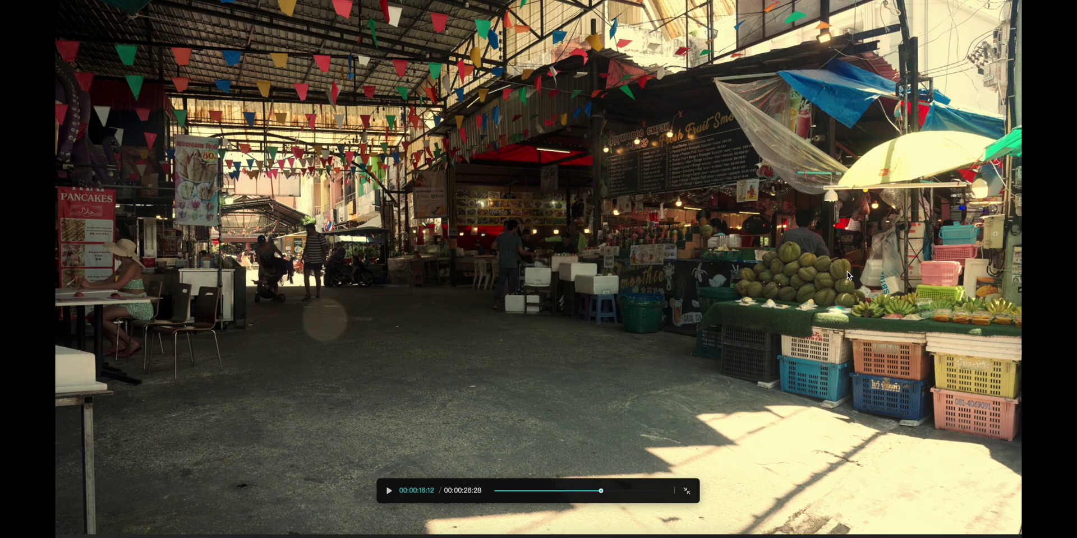
key(Escape)
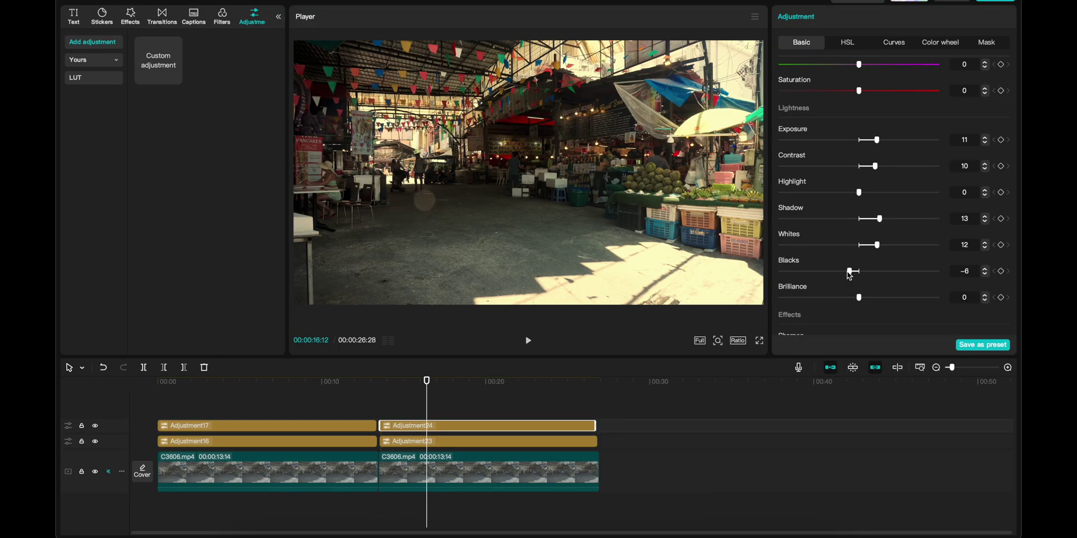
scroll(866, 191, up, 5)
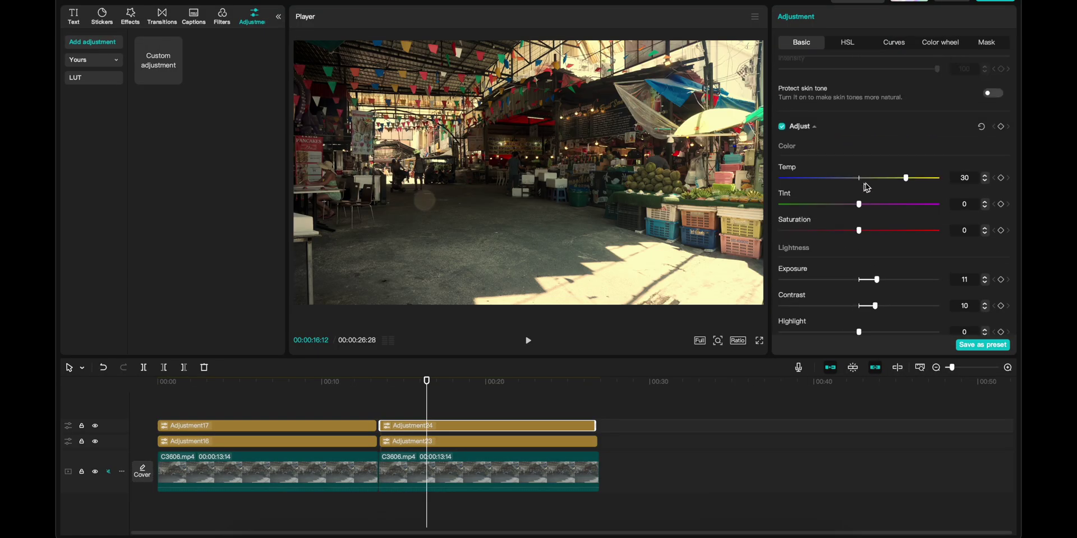
drag(872, 178, 907, 178)
scroll(894, 224, down, 10)
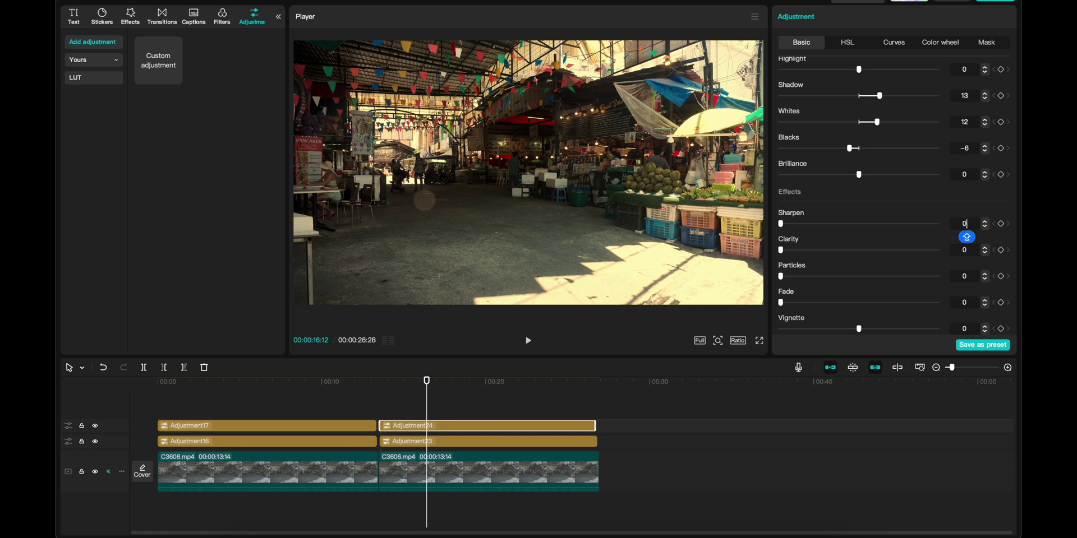
Set the adjustment layer's Sharpen value to 2
click(967, 227)
text(2)
key(Return)
Review the graded clip full-screen at several frames, ending near 18 seconds
key(super+shift+f)
key(space)
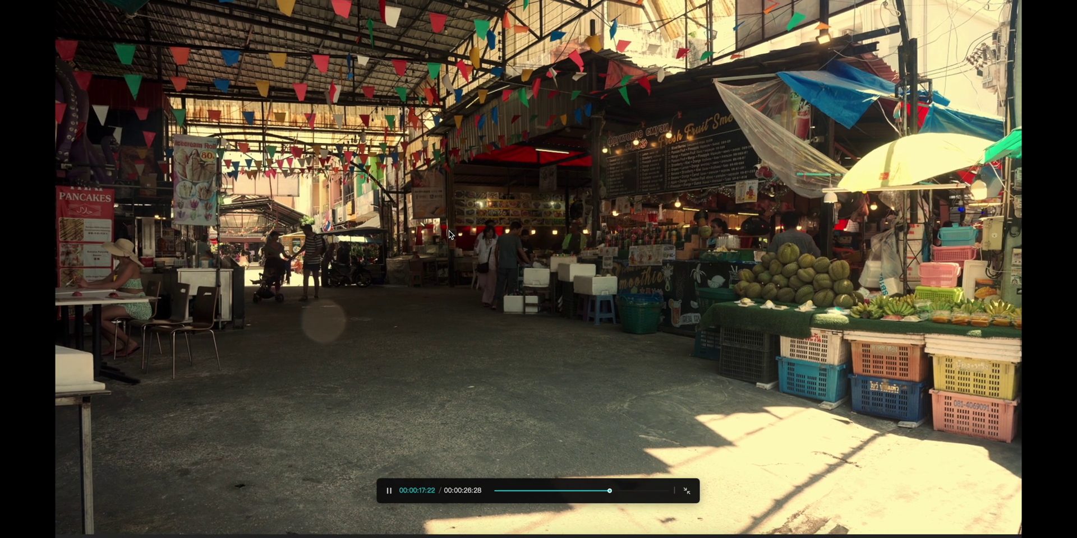
key(Escape)
key(space)
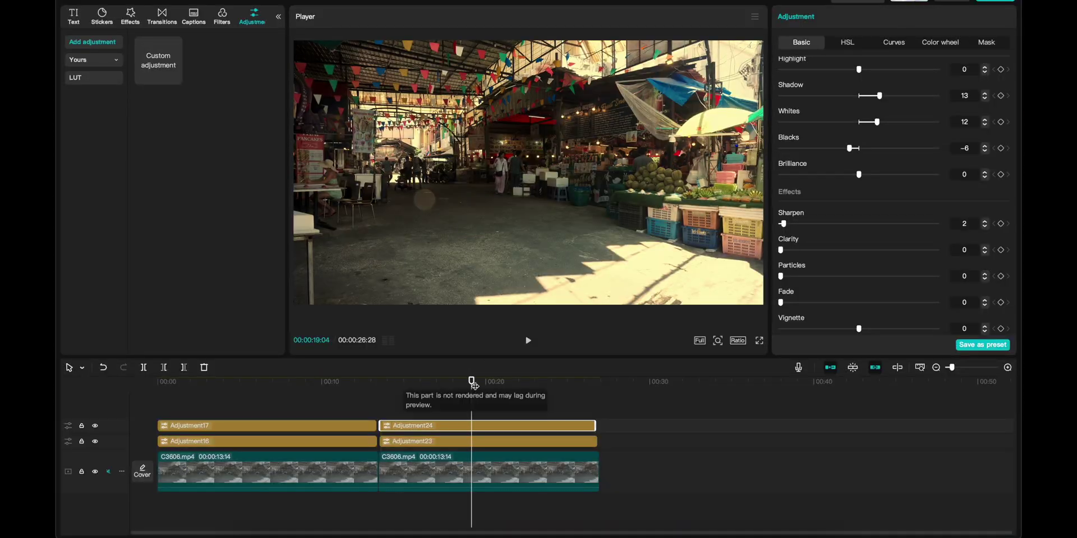
drag(474, 387, 328, 387)
key(super+shift+f)
key(Escape)
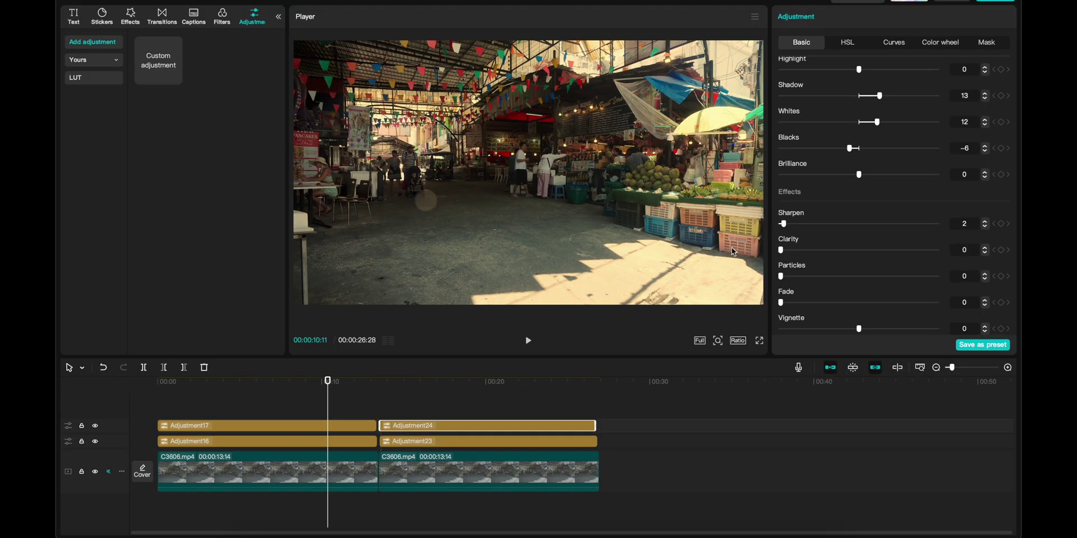
drag(328, 383, 469, 382)
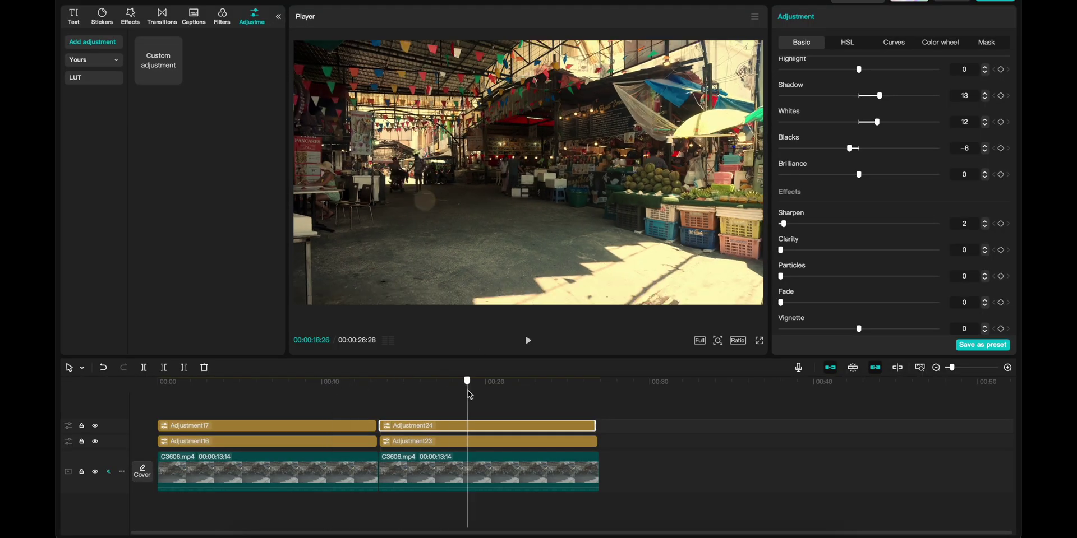
key(super+shift+f)
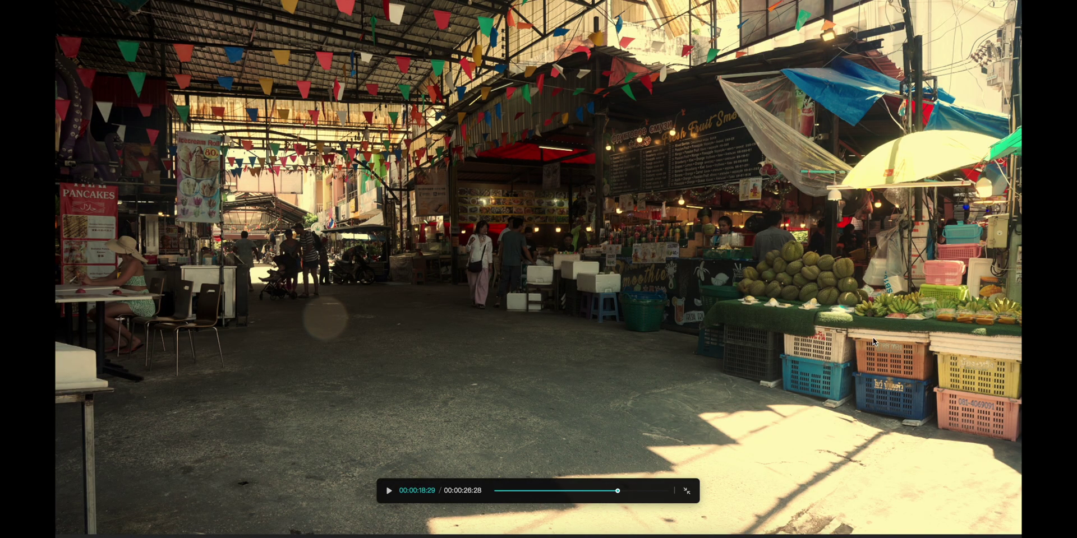
key(Escape)
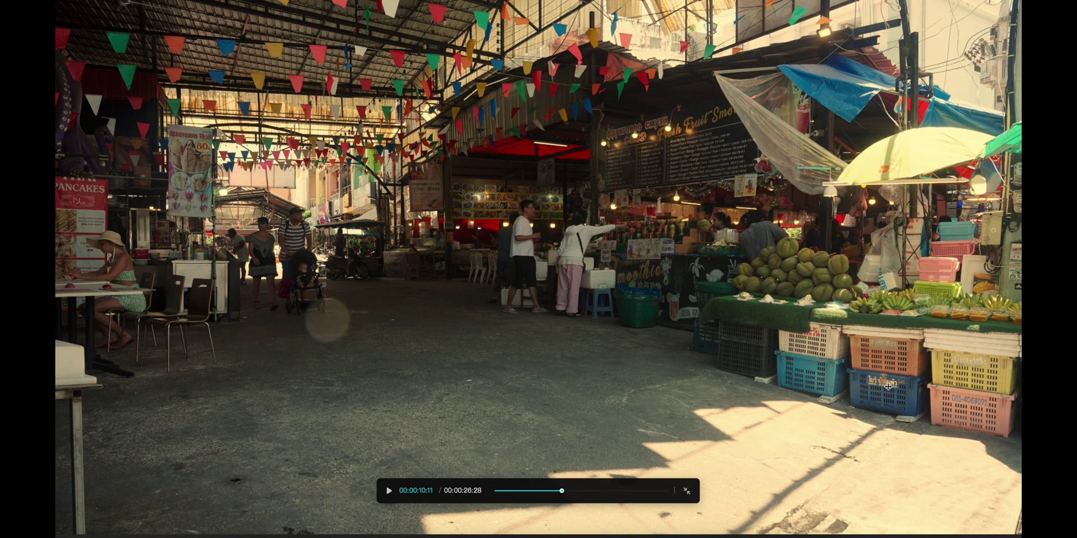
Move the playhead to 00:00:19:28 and play the clip full-screen
key(Escape)
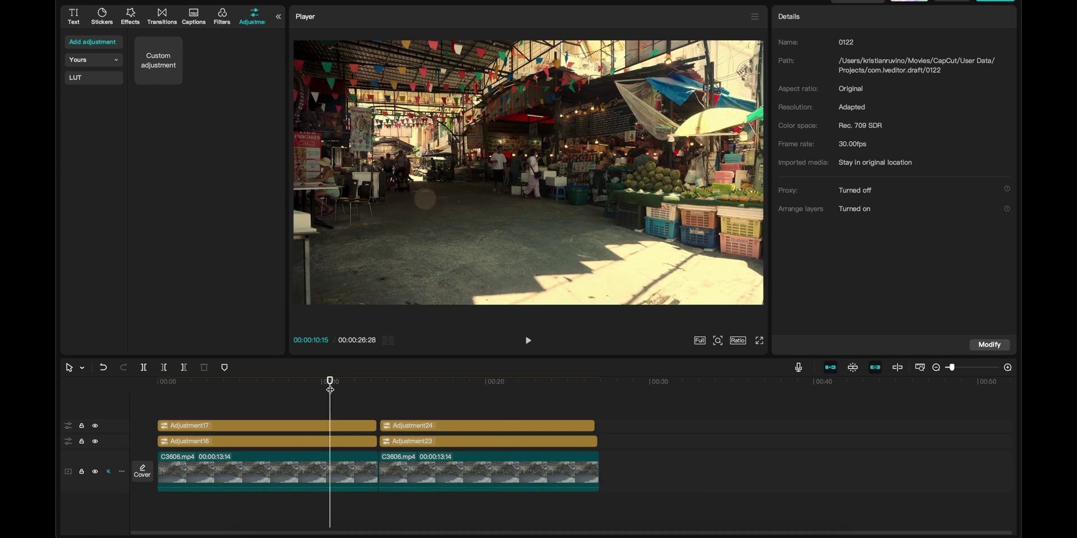
drag(330, 389, 480, 387)
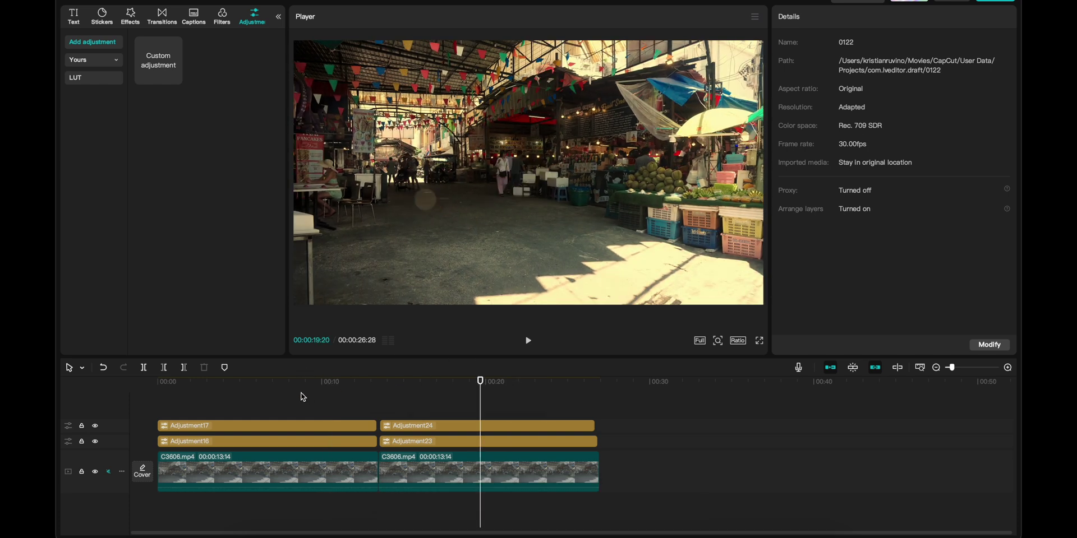
click(485, 382)
key(super+shift+f)
key(space)
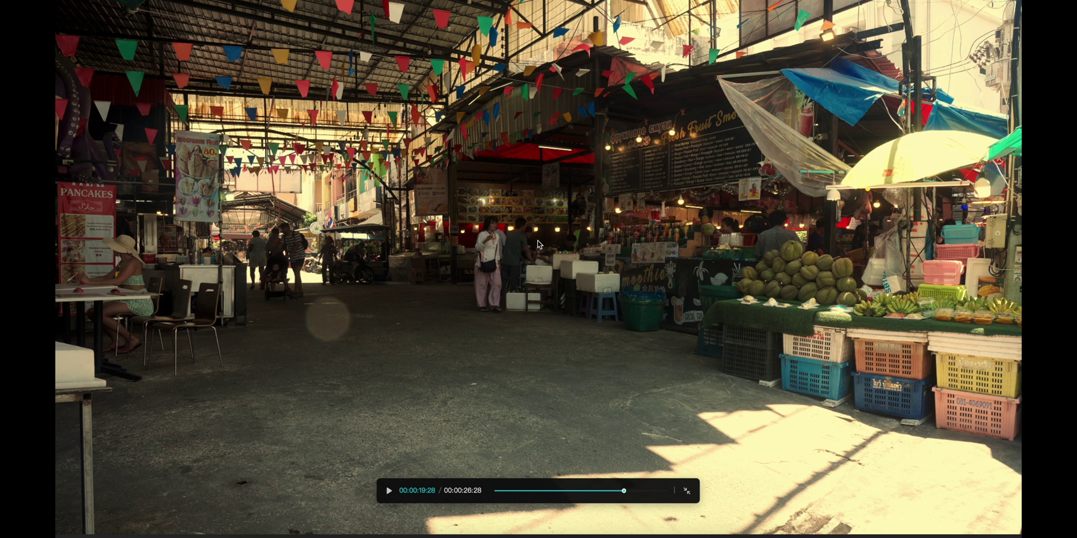
Back in the editor, open the Adjustment24 layer's adjustment settings
key(Escape)
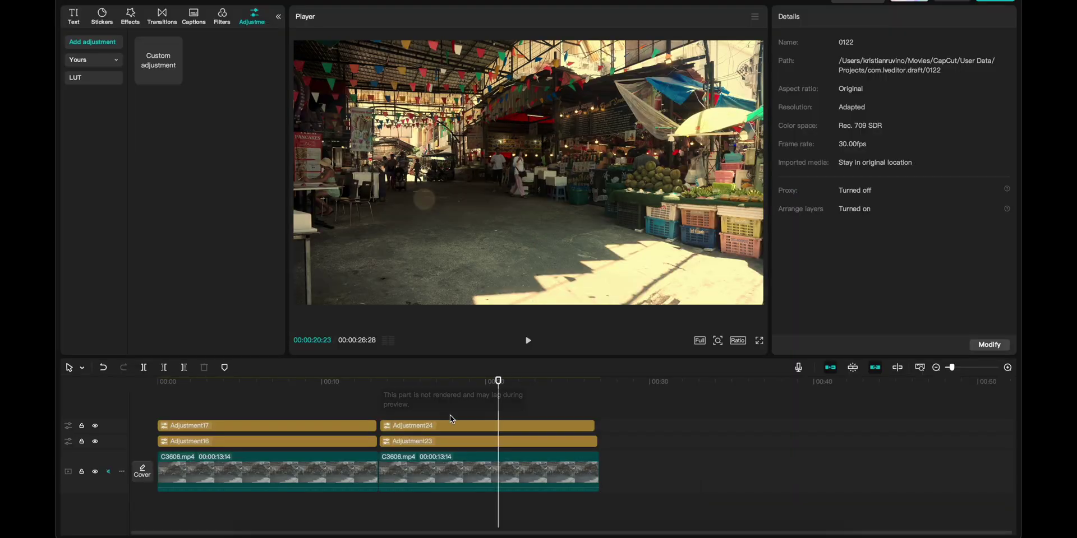
click(442, 418)
click(430, 425)
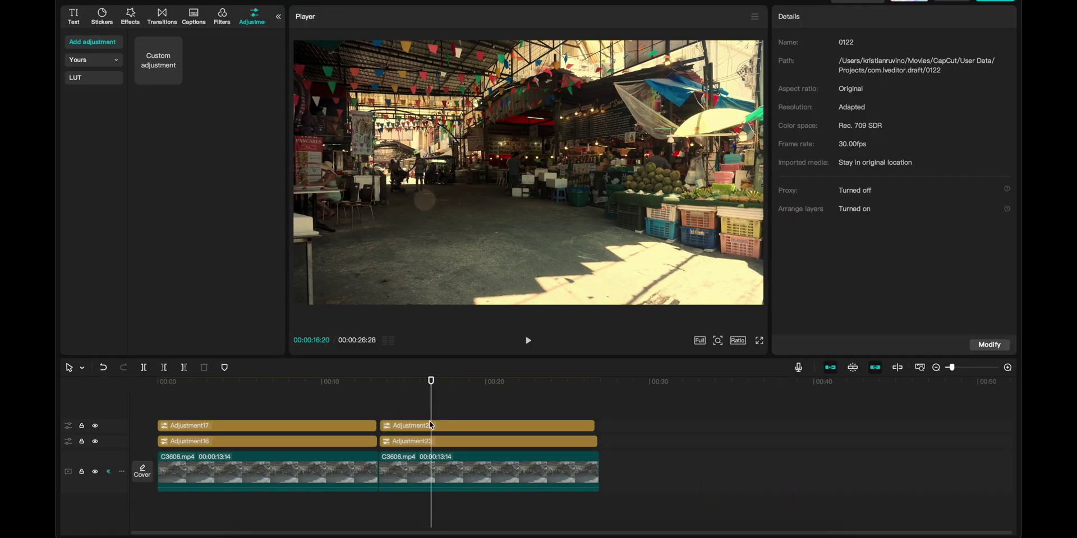
Add a Rectangle mask to Adjustment24, sized 839 × 842 and placed centrally
scroll(861, 194, down, 3)
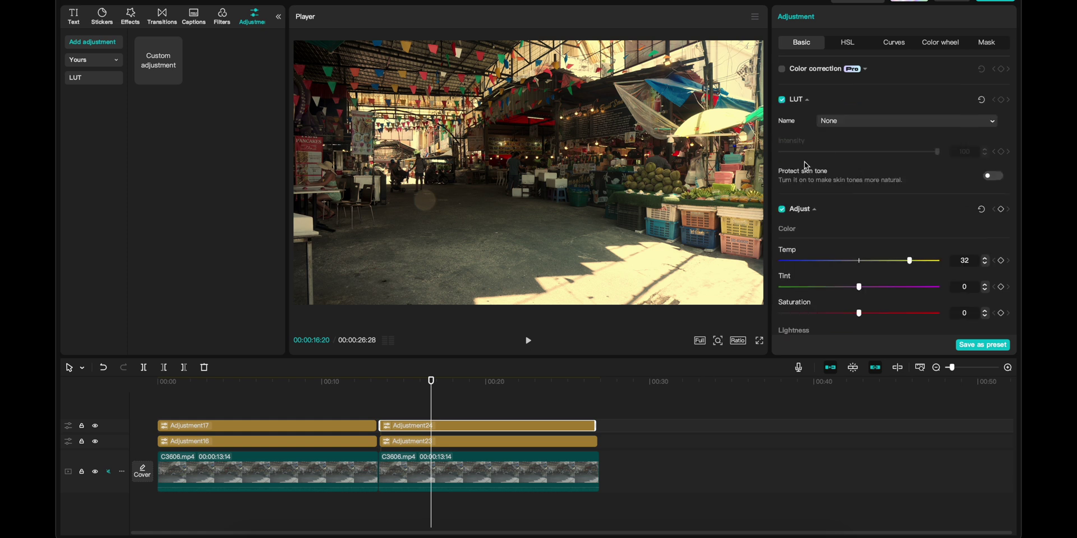
click(980, 44)
click(814, 93)
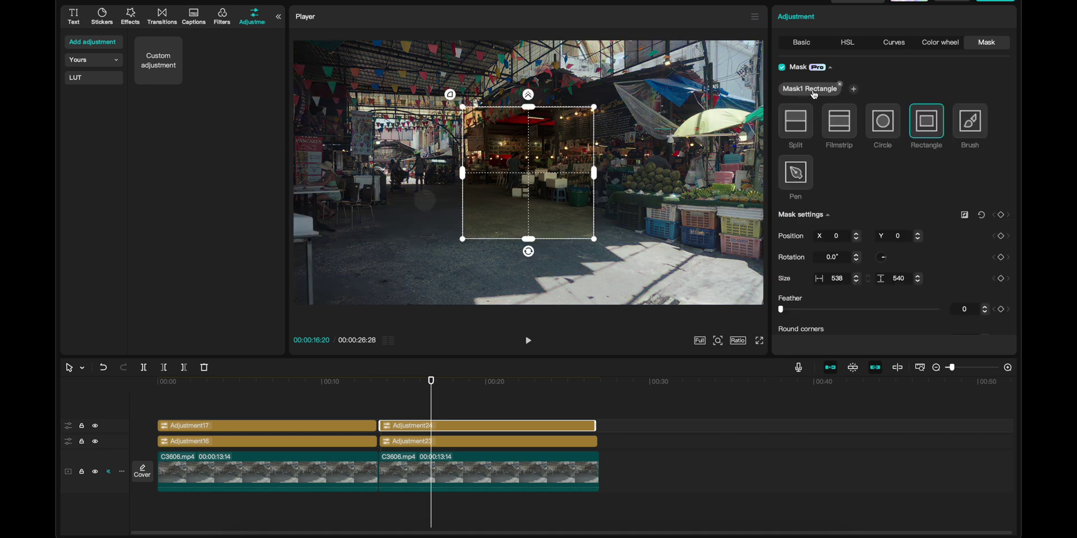
drag(491, 222, 387, 181)
drag(443, 105, 480, 69)
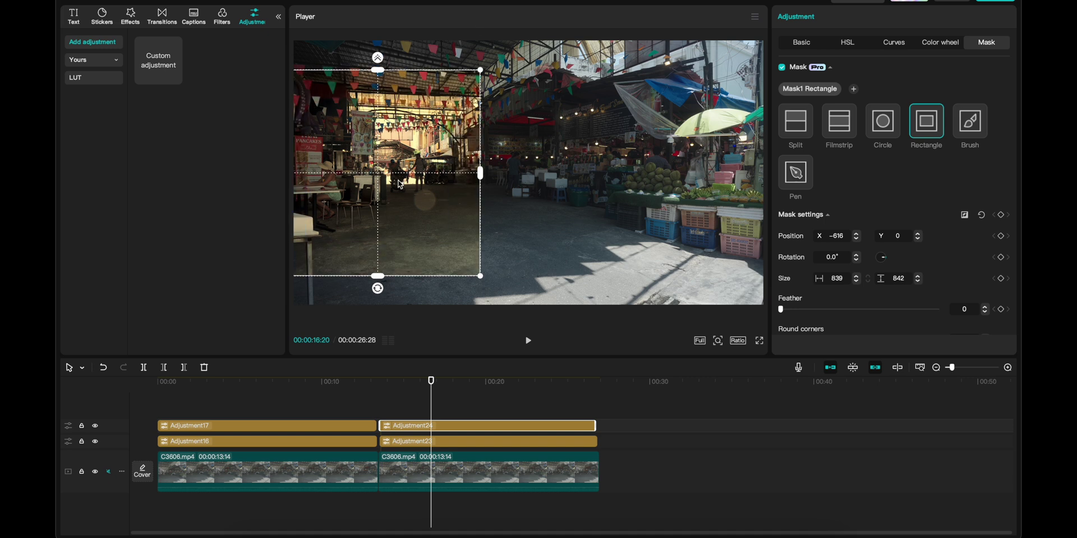
drag(365, 195, 551, 194)
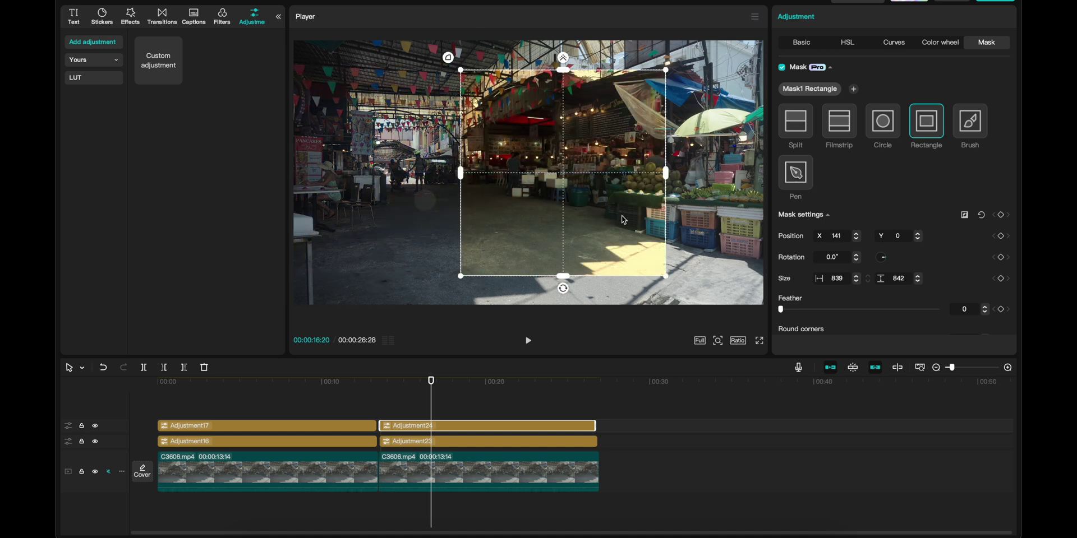
drag(592, 168, 507, 170)
On the Basic tab, undo the rectangle mask with Ctrl+Z
click(799, 45)
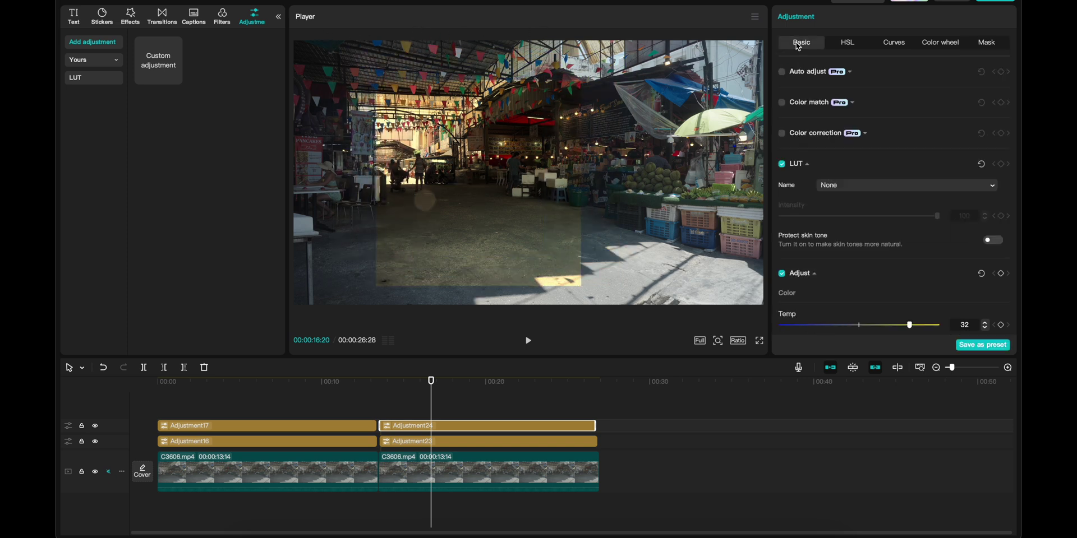
key(ctrl+z)
key(ctrl+z)
key(ctrl+z)
key(ctrl+z)
key(ctrl+z)
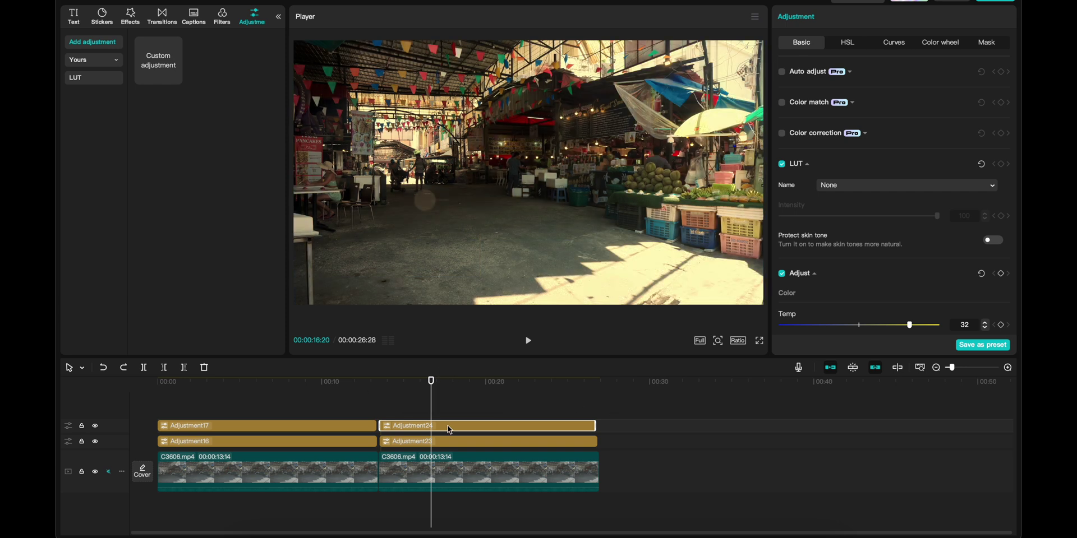
scroll(934, 239, down, 5)
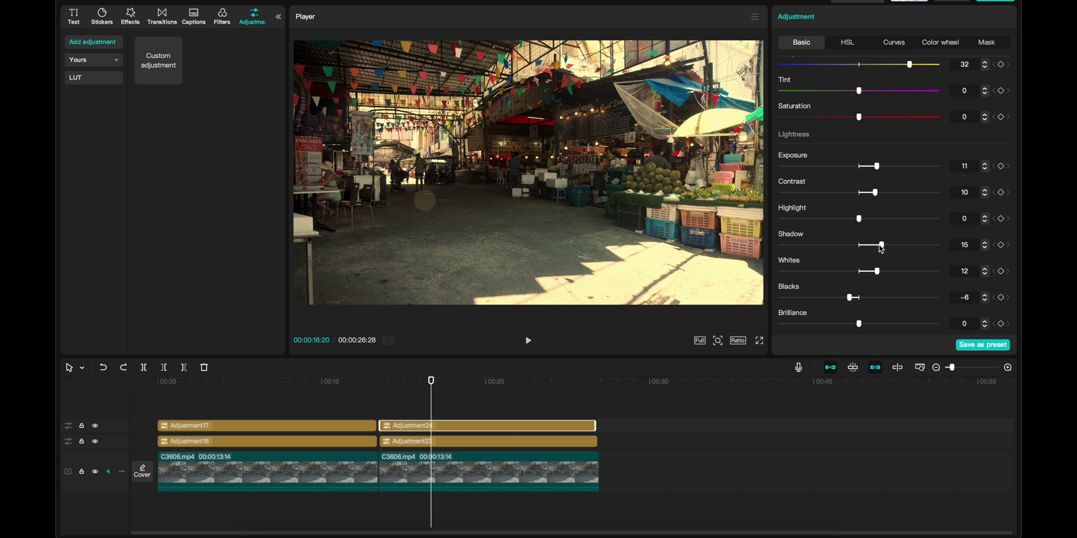
Play the clip full-screen to check, then select both Adjustment24 and Adjustment23
key(super+shift+f)
key(space)
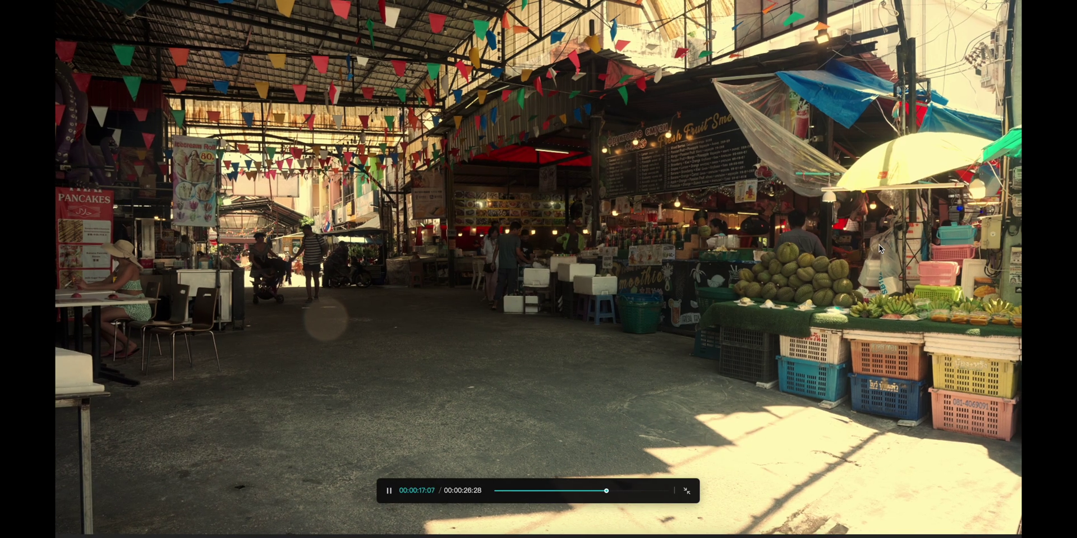
key(super+shift+f)
key(space)
click(512, 432)
shift+click(504, 442)
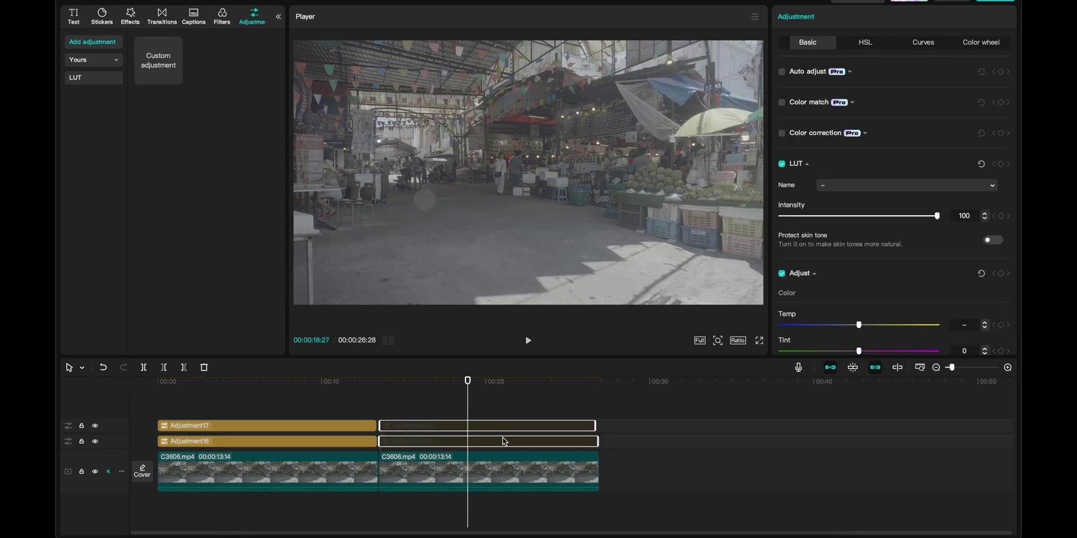